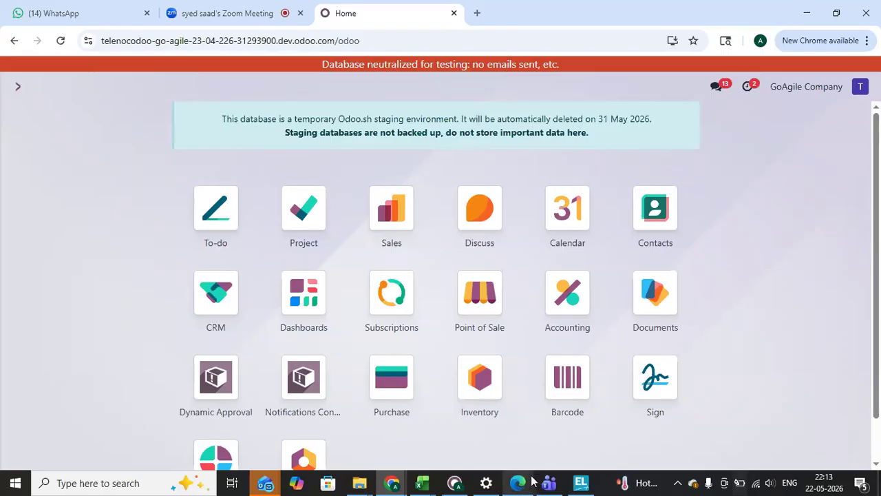
# - Switch the browser to full screen, view the catalogue of available apps and return to the home screen
pyautogui.moveTo(531, 477)
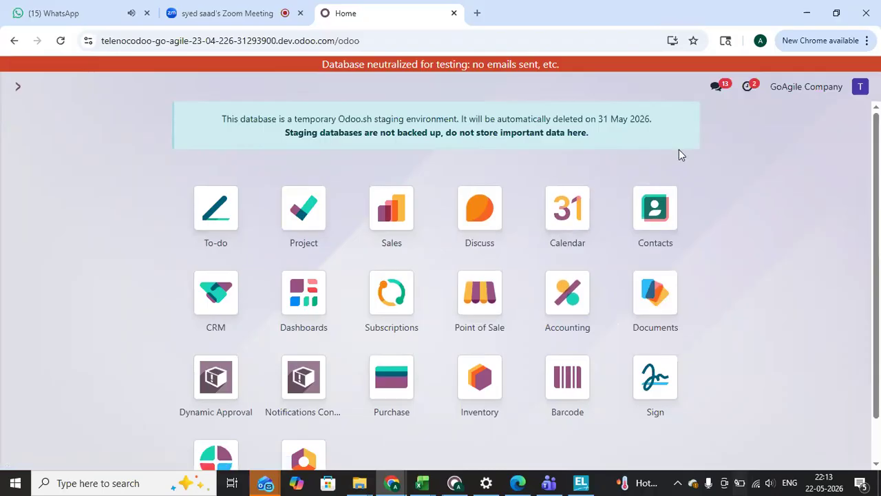
pyautogui.press('F11')
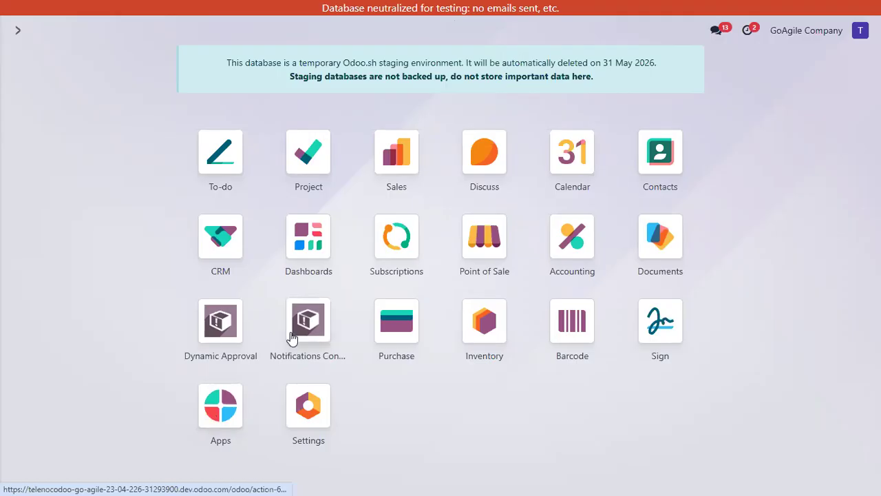
pyautogui.click(228, 414)
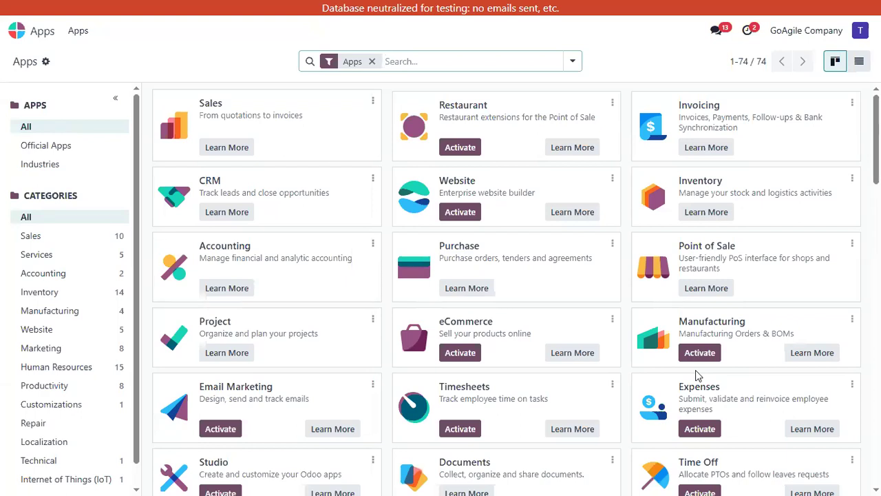
pyautogui.click(20, 32)
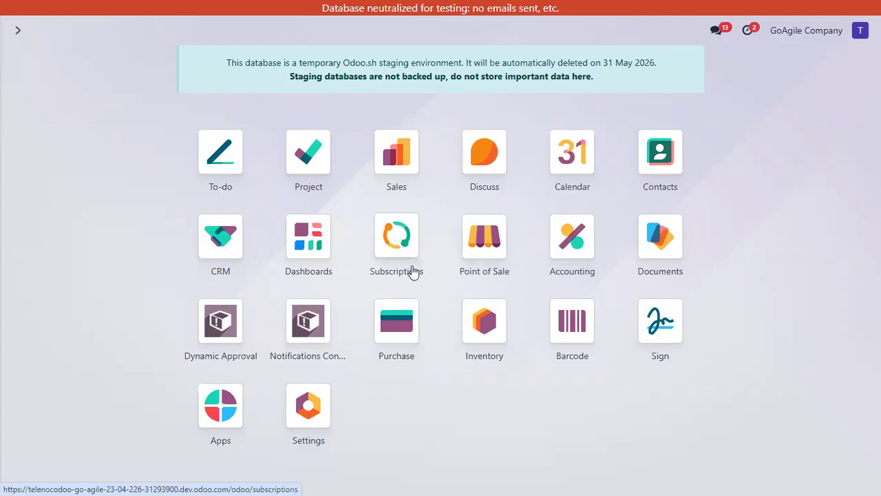
# - Find the Purchase app from the home screen, also by searching for "pur", and return to the home screen
pyautogui.click(407, 342)
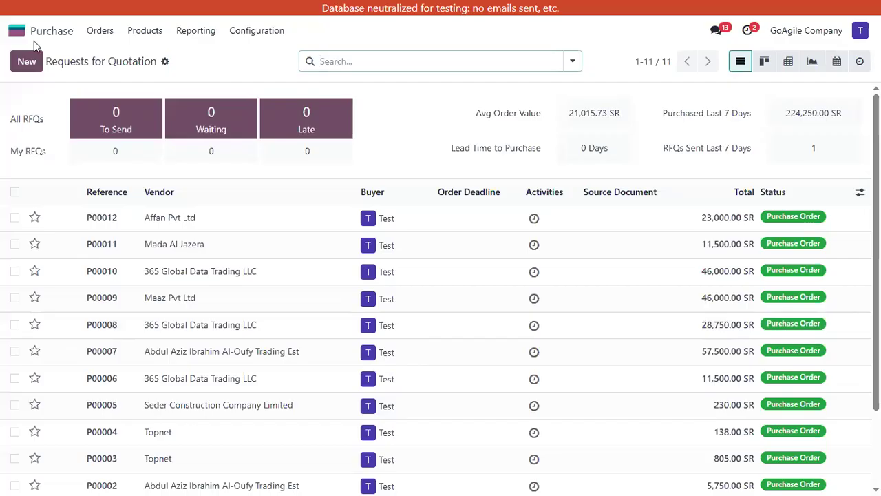
pyautogui.click(17, 36)
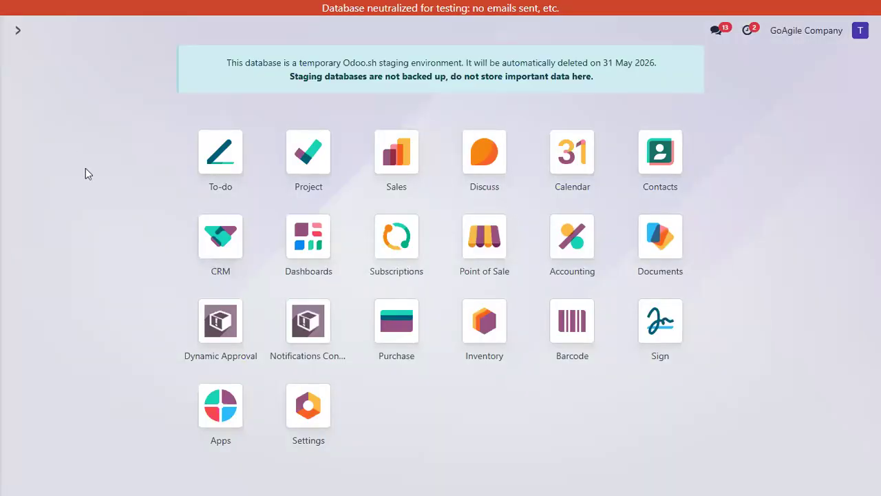
pyautogui.write('pur')
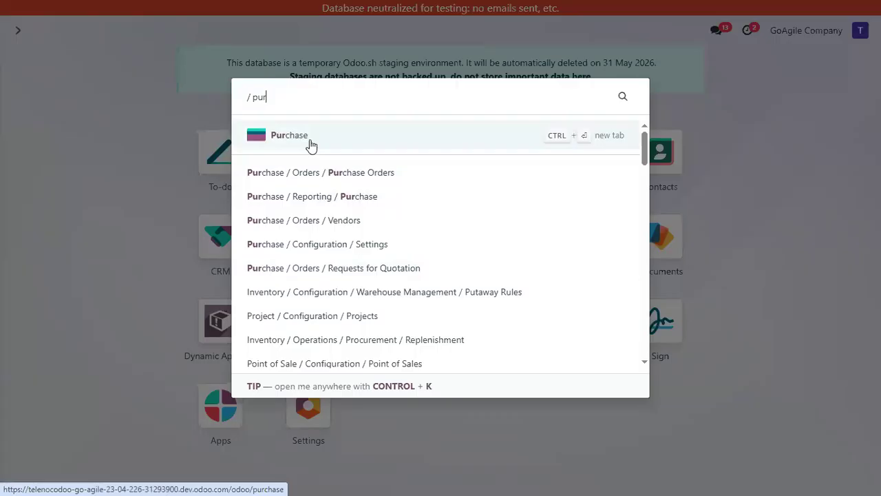
pyautogui.click(289, 135)
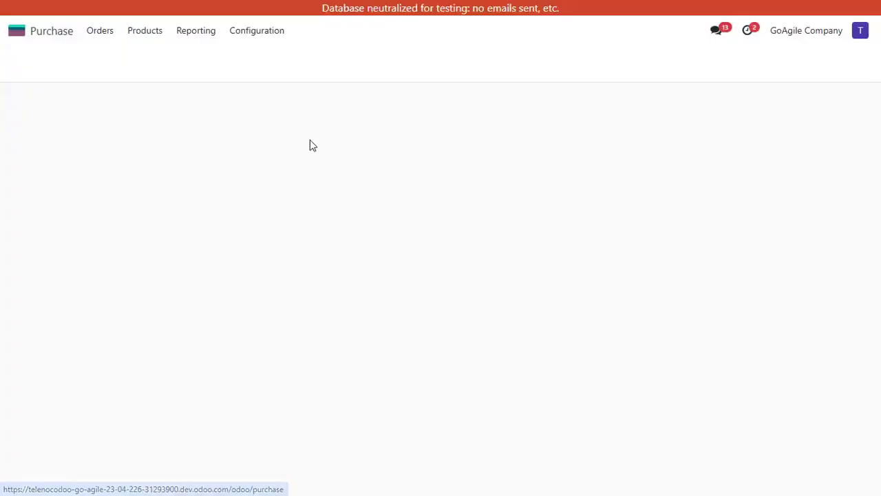
pyautogui.click(14, 36)
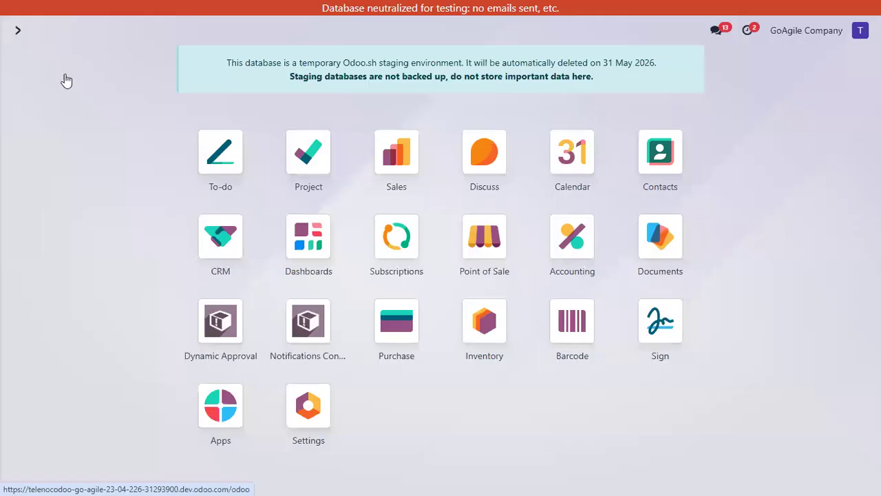
# - Open the list of vendors in the Purchase app
pyautogui.click(407, 338)
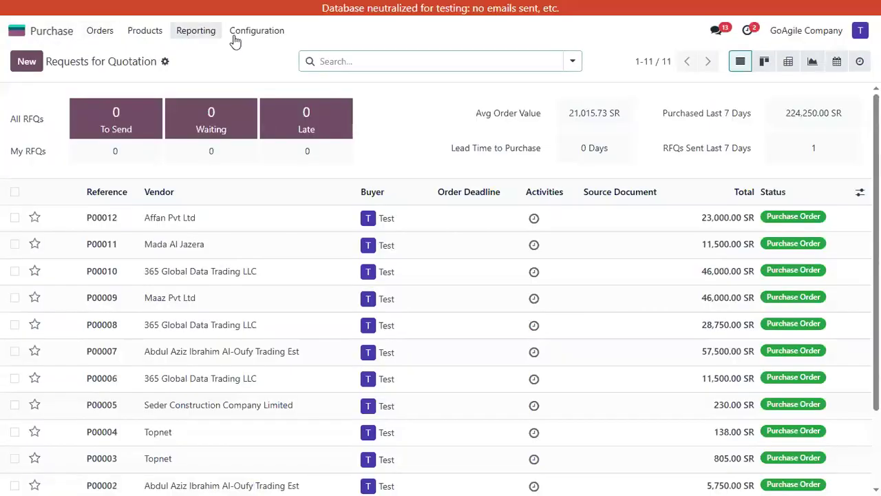
pyautogui.click(103, 32)
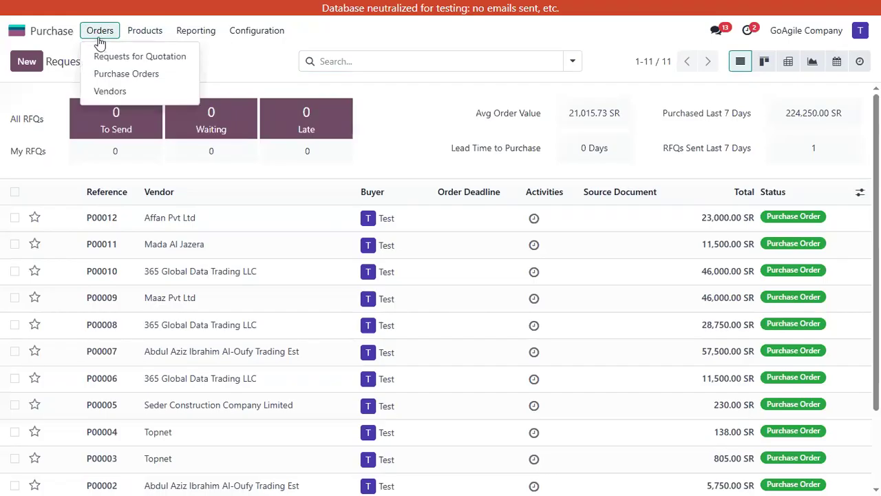
pyautogui.click(131, 93)
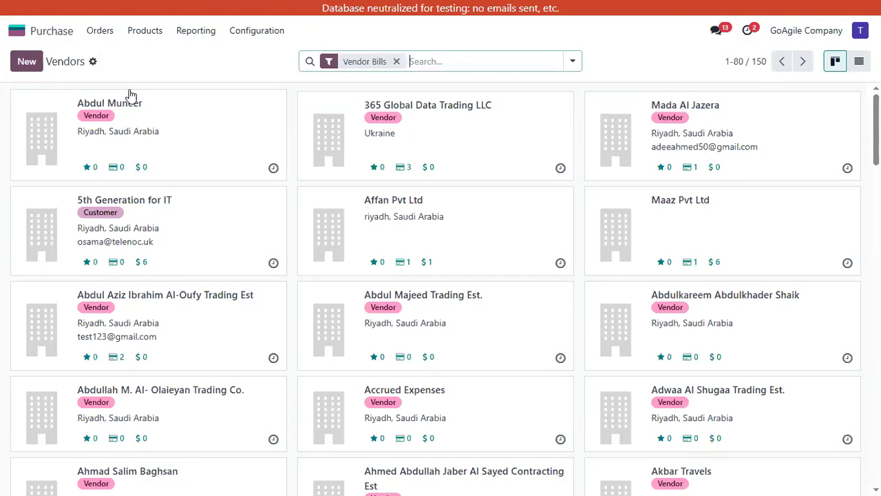
# - Create a new company vendor and name it Golden Tech, without adopting any autocomplete suggestion
pyautogui.click(27, 62)
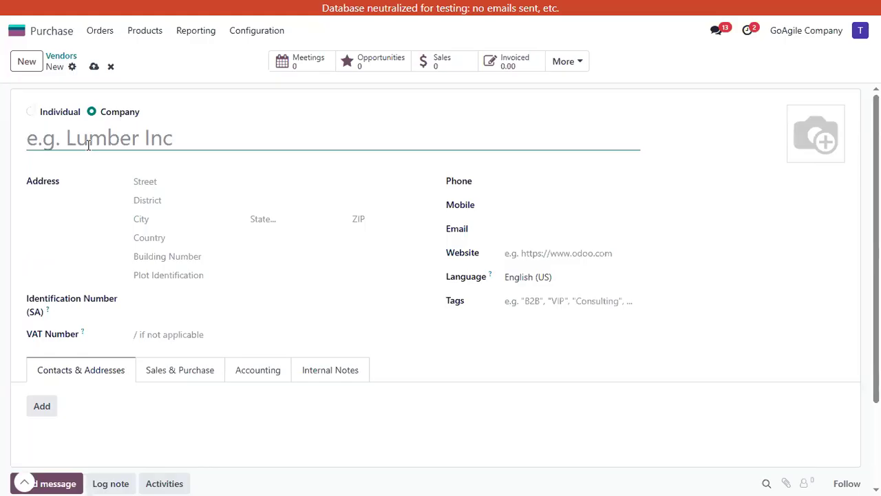
pyautogui.write('Go')
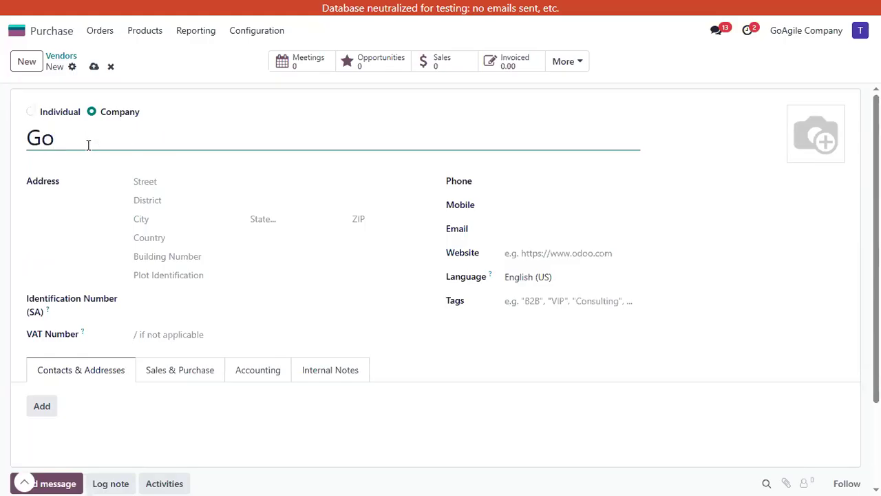
pyautogui.write('lden TEch')
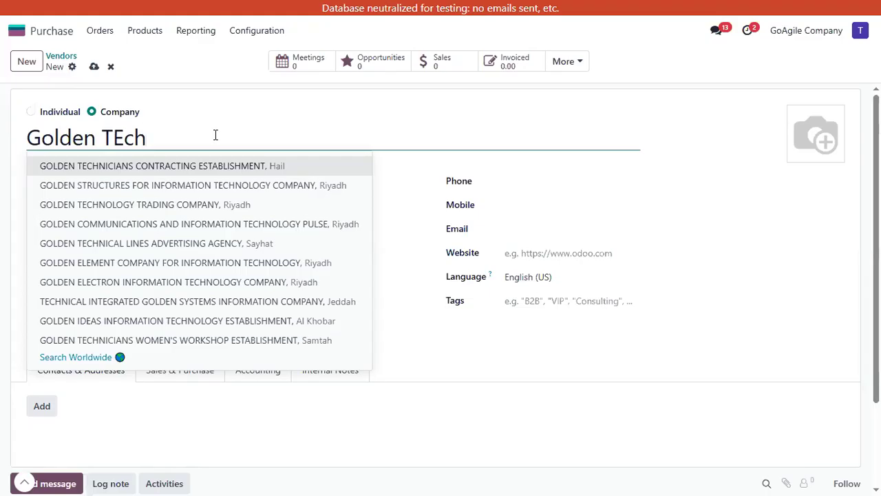
pyautogui.press('BackSpace')
pyautogui.press('BackSpace')
pyautogui.press('BackSpace')
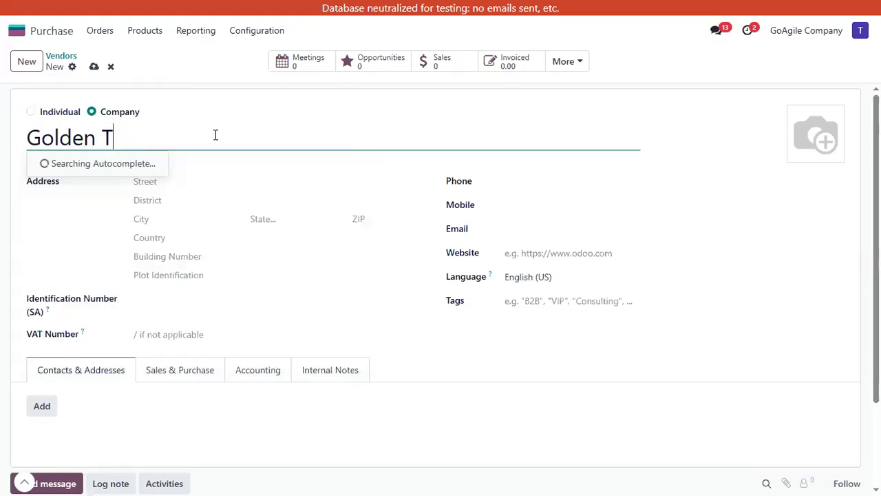
pyautogui.write('ecg')
pyautogui.press('BackSpace')
pyautogui.write('h')
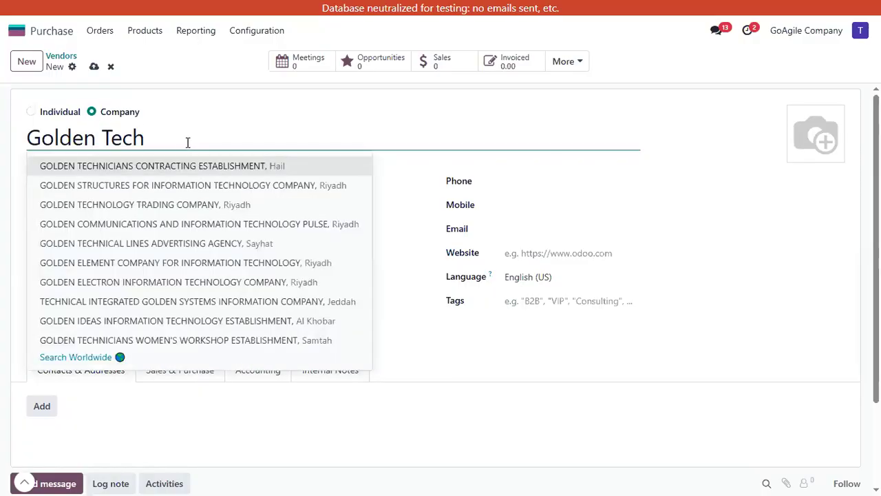
pyautogui.press('Escape')
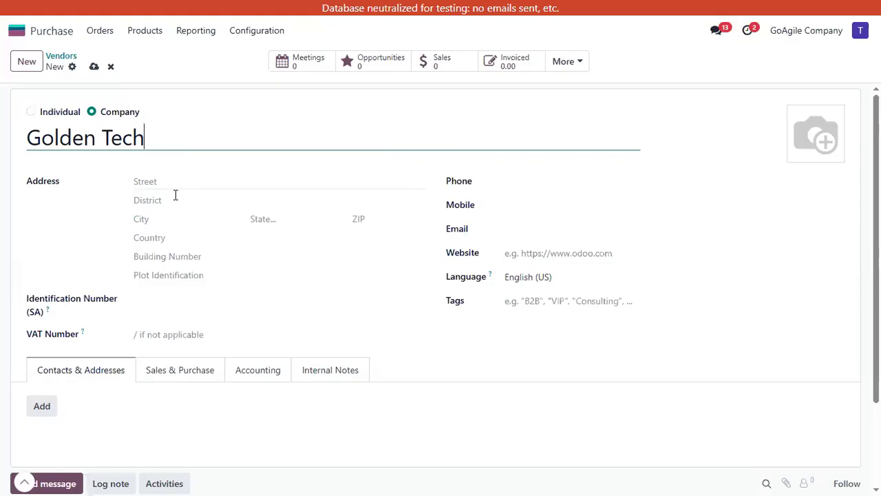
pyautogui.click(171, 223)
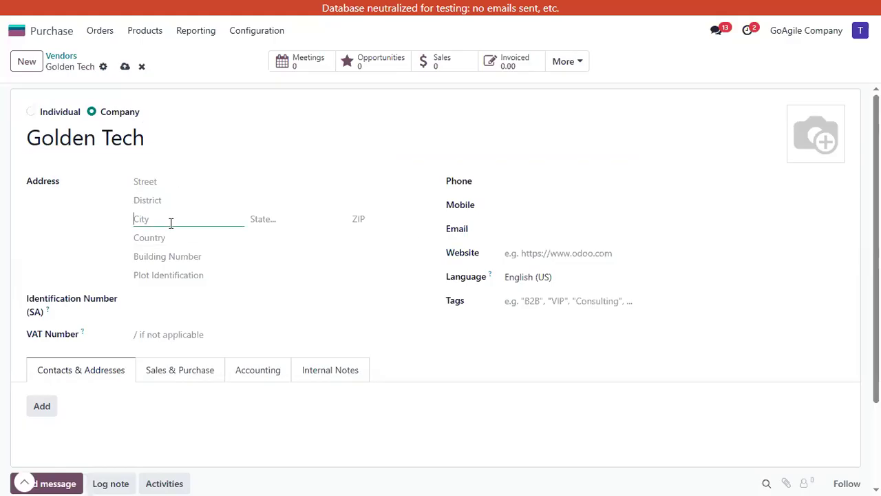
pyautogui.write('Riyadh')
pyautogui.press('BackSpace')
pyautogui.press('BackSpace')
# - Set the country in the vendor's address to Saudi Arabia
pyautogui.click(172, 234)
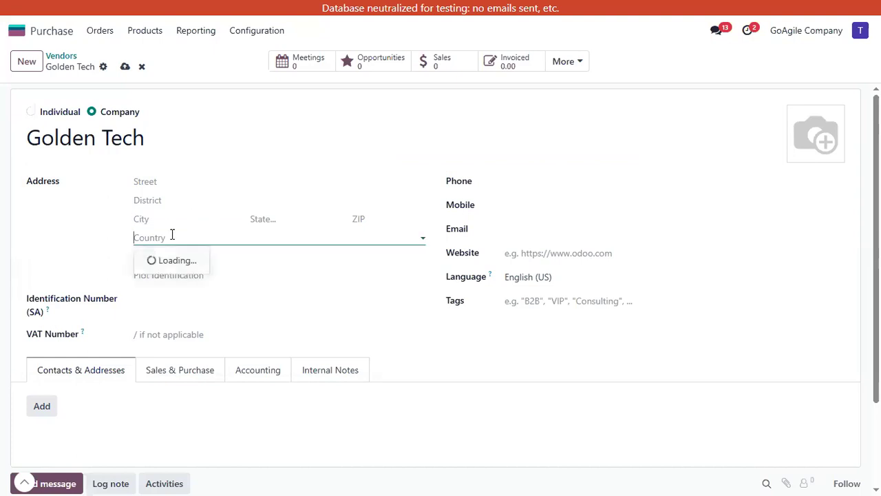
pyautogui.write('Sua')
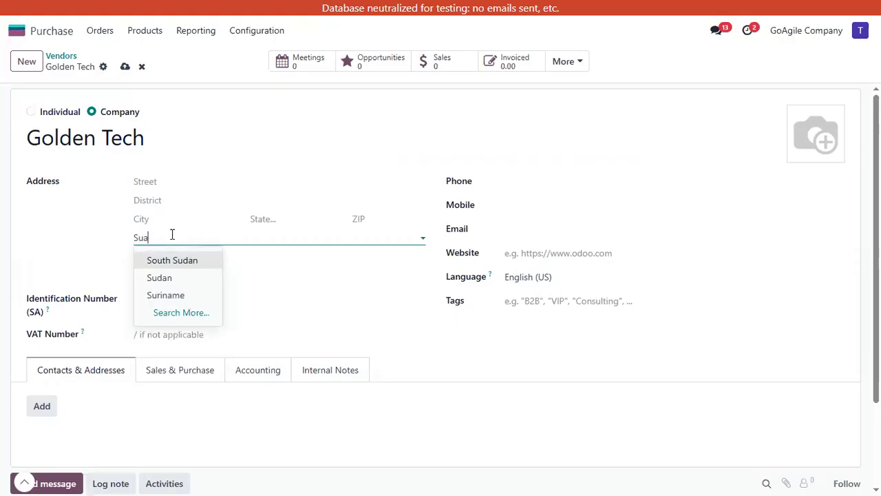
pyautogui.press('BackSpace')
pyautogui.press('BackSpace')
pyautogui.write('au')
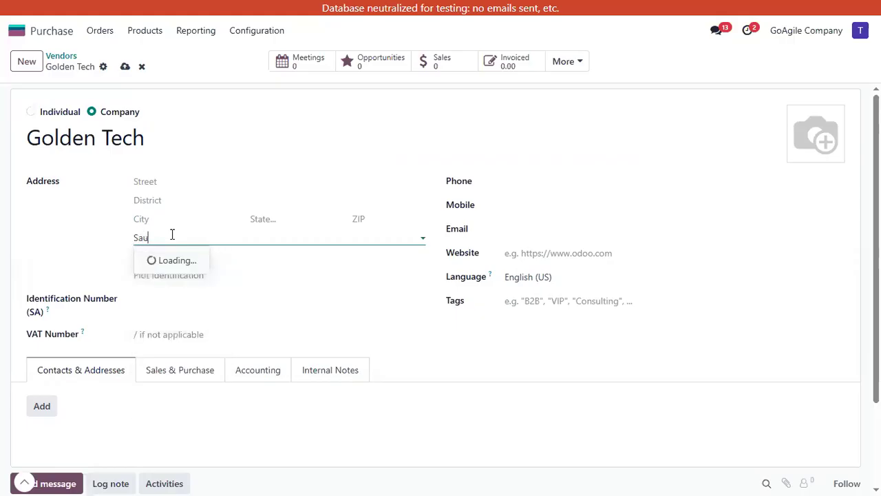
pyautogui.press('BackSpace')
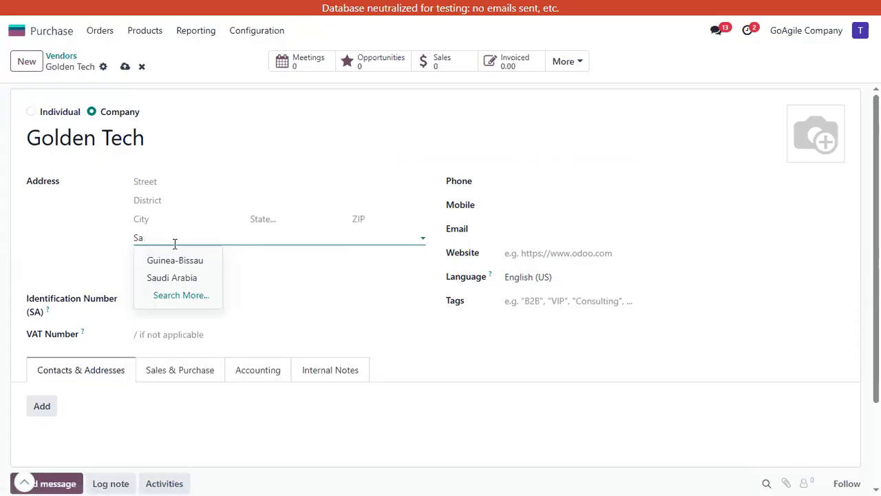
pyautogui.click(196, 262)
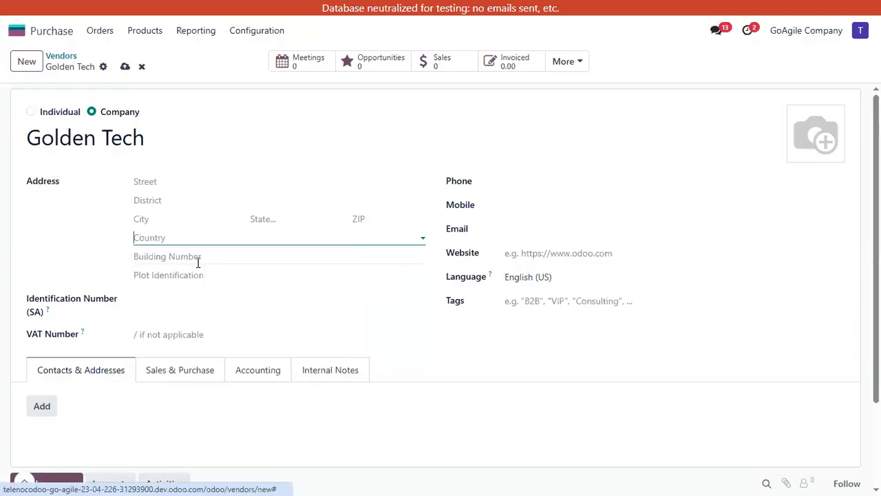
# - Set the sales payment terms of the vendor to Immediate Payment in its sales and purchase details
pyautogui.scroll(-2, 254, 301)
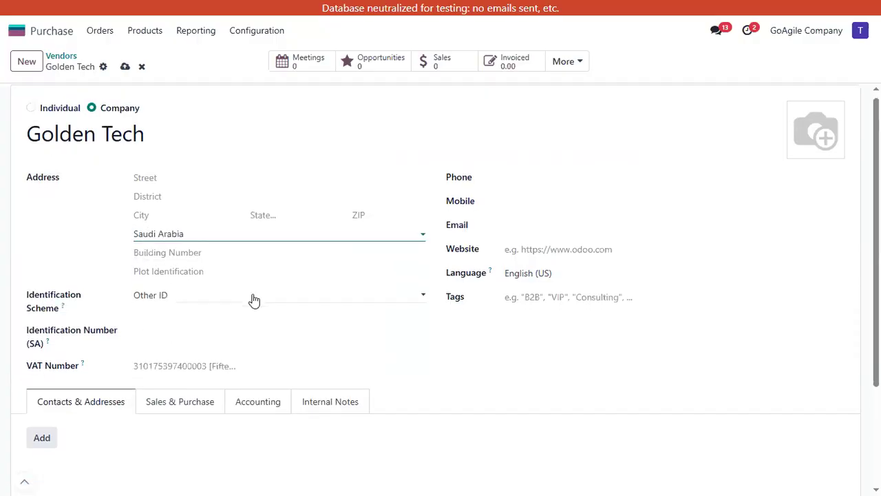
pyautogui.scroll(-1, 254, 300)
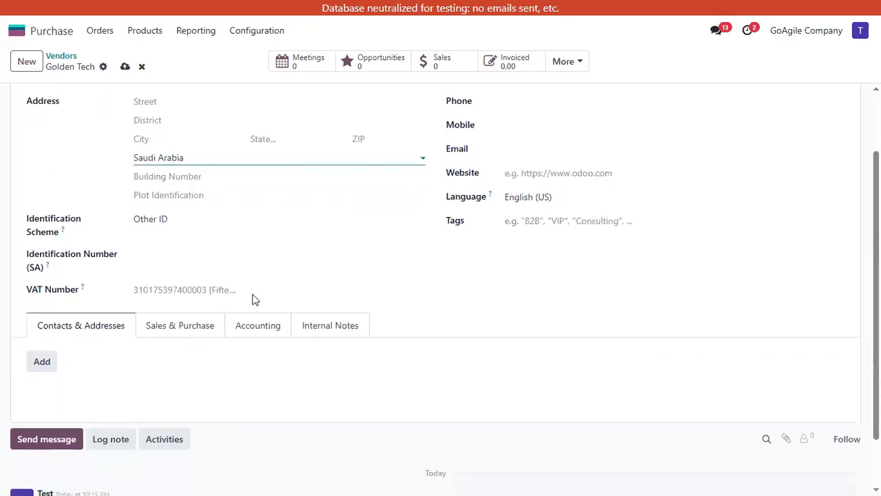
pyautogui.scroll(2, 201, 305)
pyautogui.scroll(-2, 202, 306)
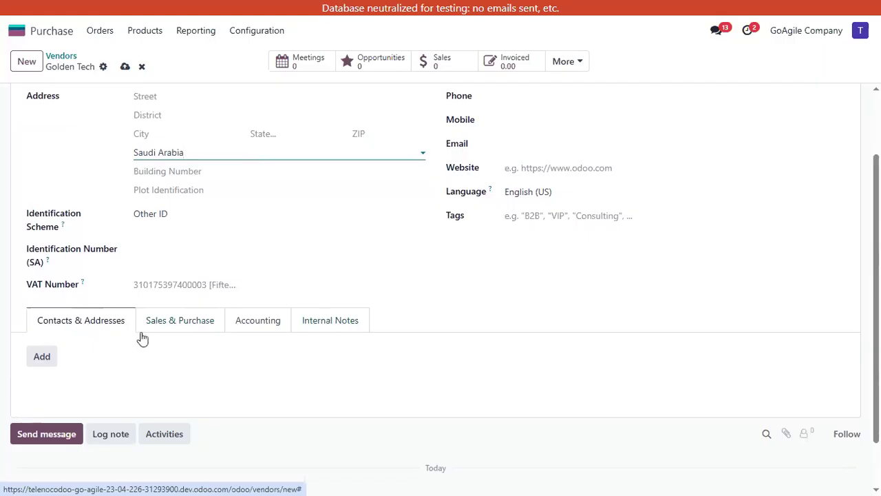
pyautogui.click(183, 327)
pyautogui.scroll(-2, 231, 348)
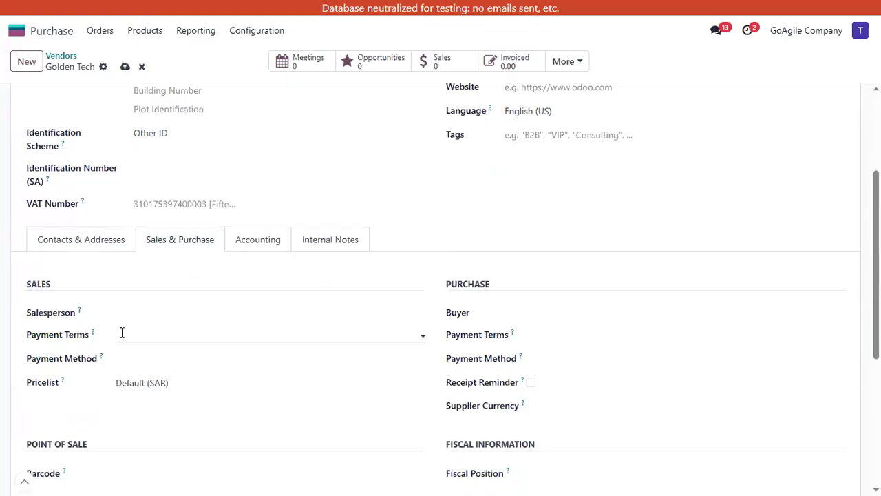
pyautogui.click(124, 332)
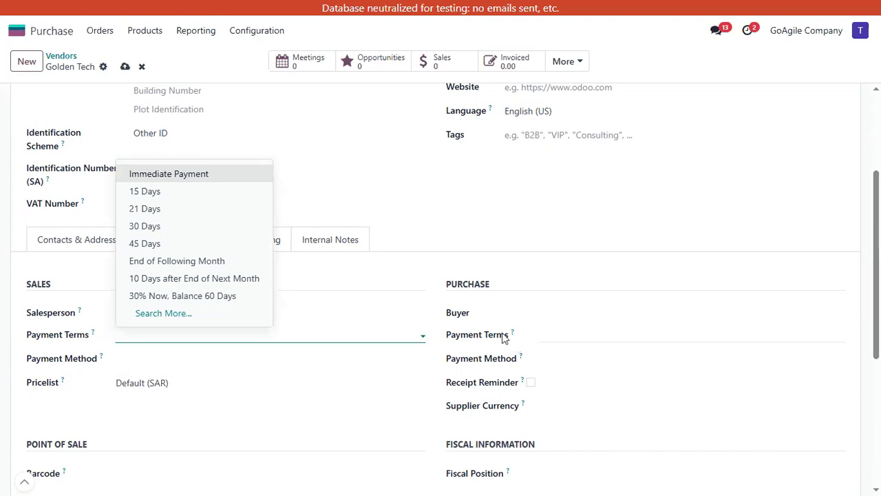
pyautogui.click(494, 194)
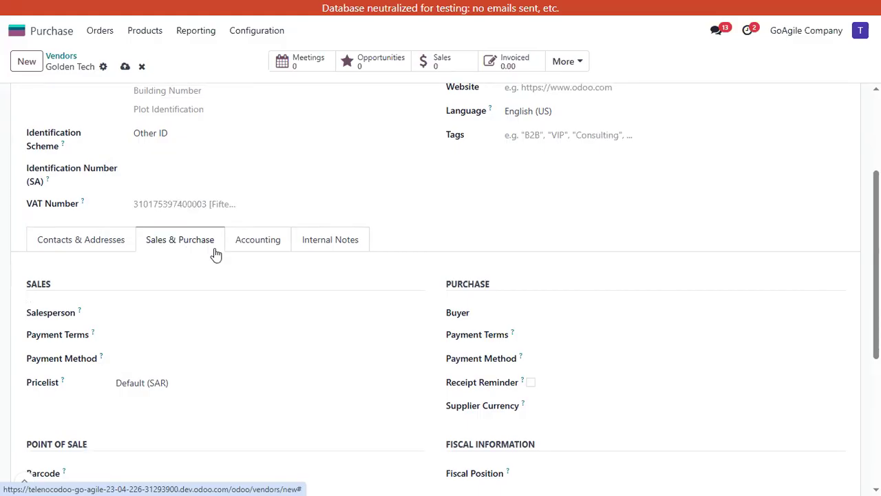
pyautogui.click(201, 336)
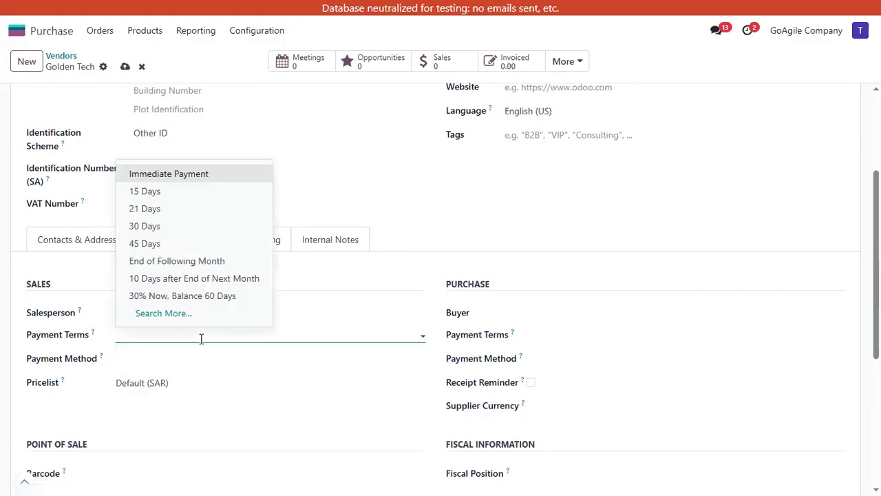
pyautogui.click(158, 173)
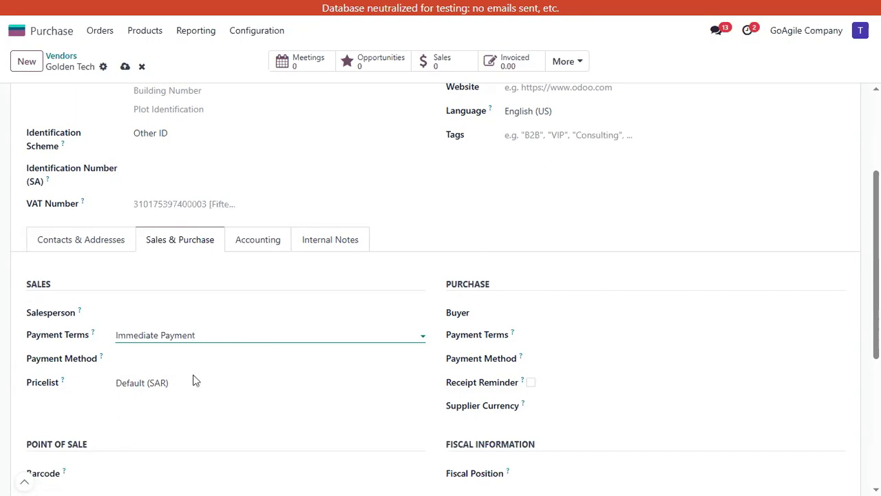
# - Look at the vendor's accounting details and save the new vendor record
pyautogui.click(249, 252)
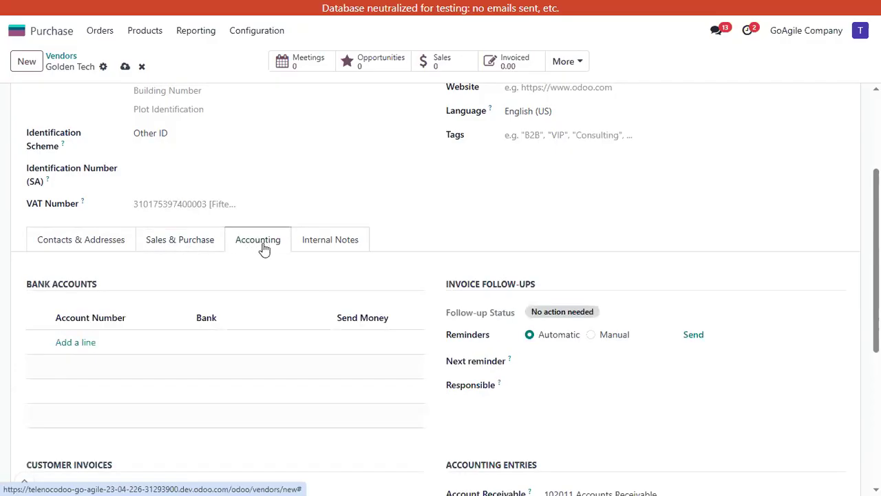
pyautogui.scroll(3, 174, 197)
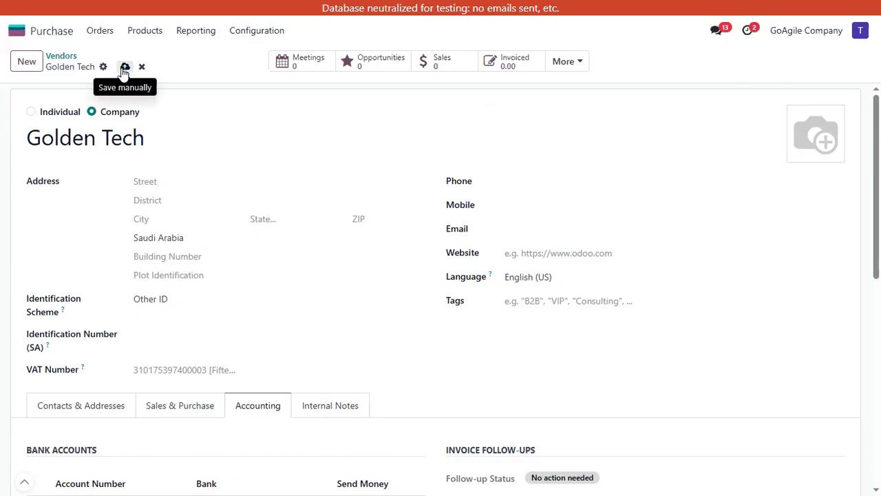
pyautogui.click(124, 68)
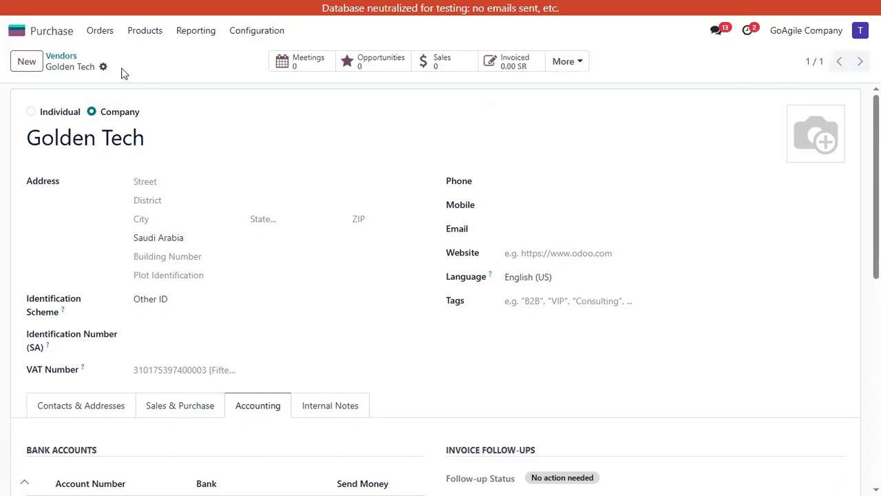
# - Switch to the Inventory app and create a new product named T-shirt
pyautogui.click(15, 33)
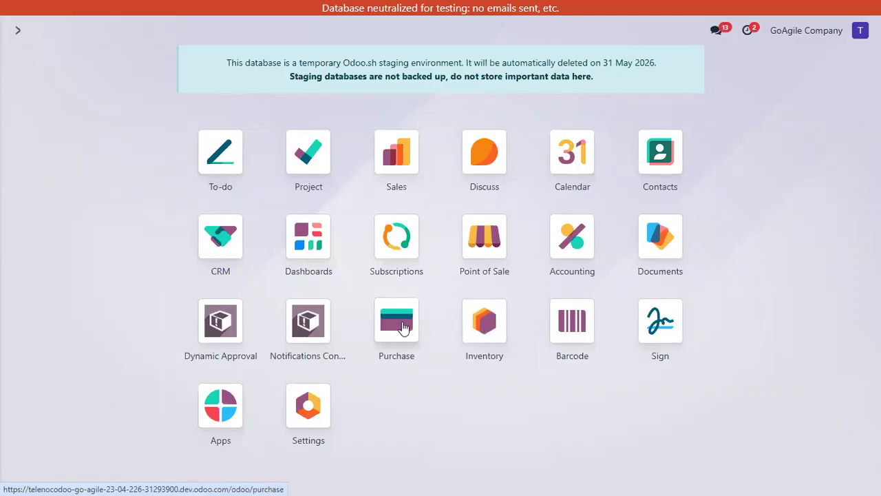
pyautogui.click(473, 328)
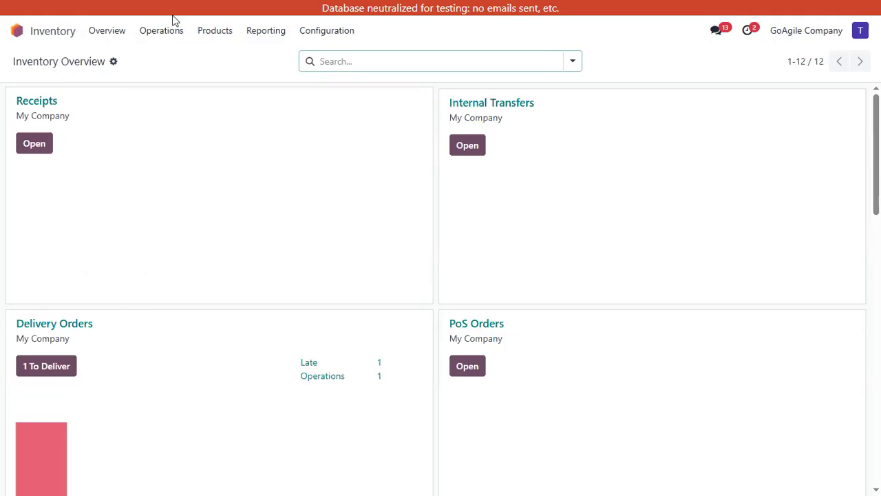
pyautogui.click(199, 33)
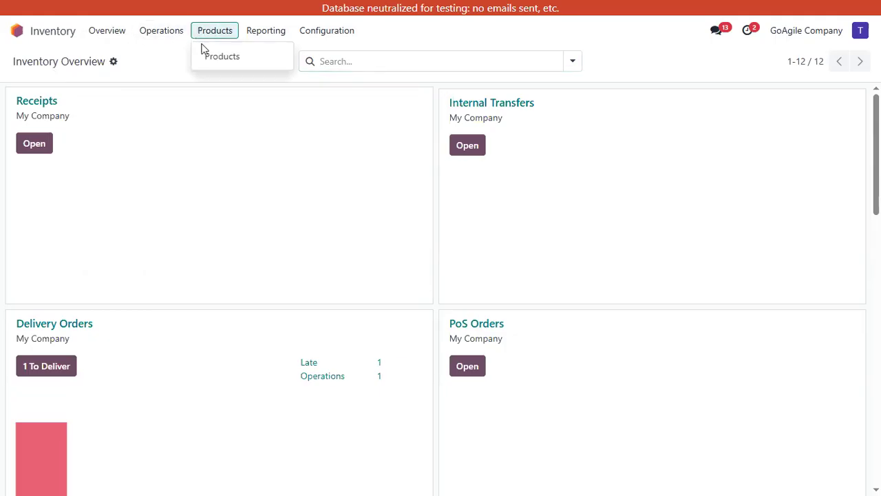
pyautogui.click(213, 61)
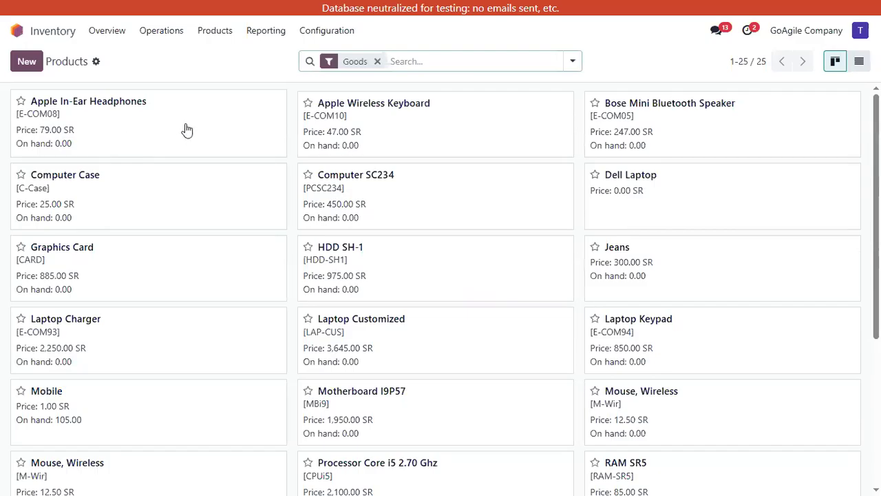
pyautogui.click(27, 62)
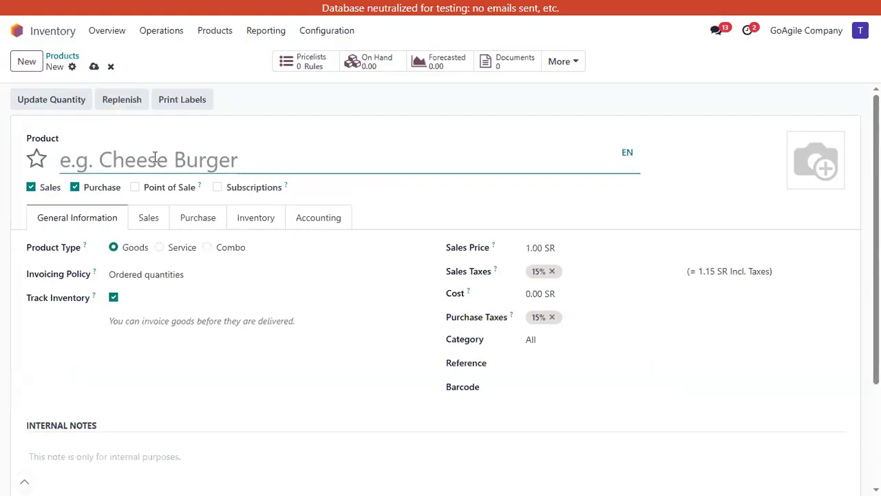
pyautogui.write('T_')
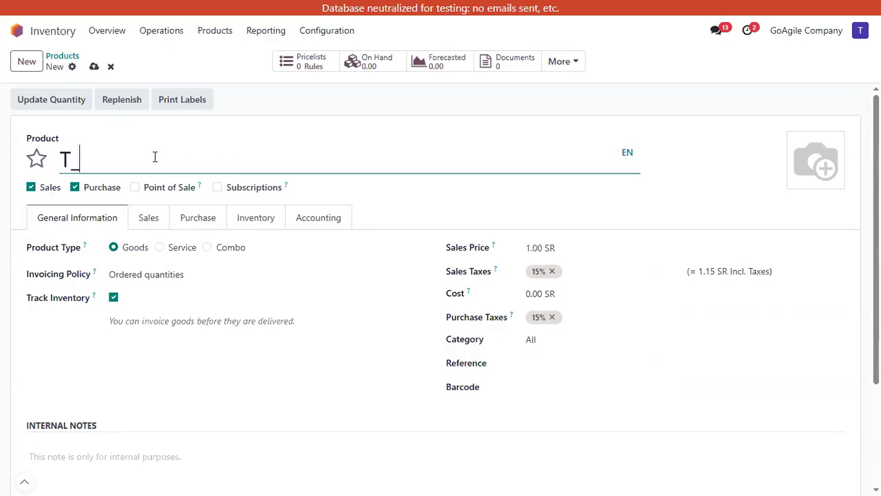
pyautogui.write('_')
pyautogui.write('-shirt')
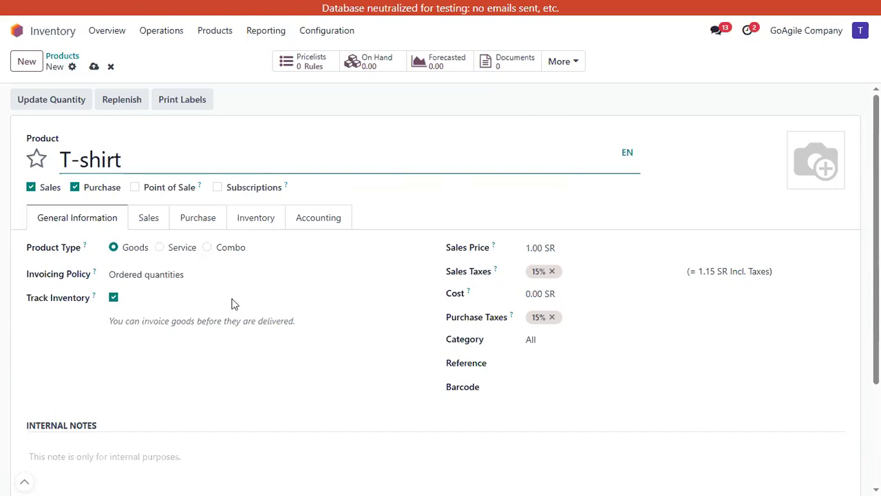
# - Review the T-shirt product's accounting, inventory and general details, and save the product
pyautogui.click(339, 219)
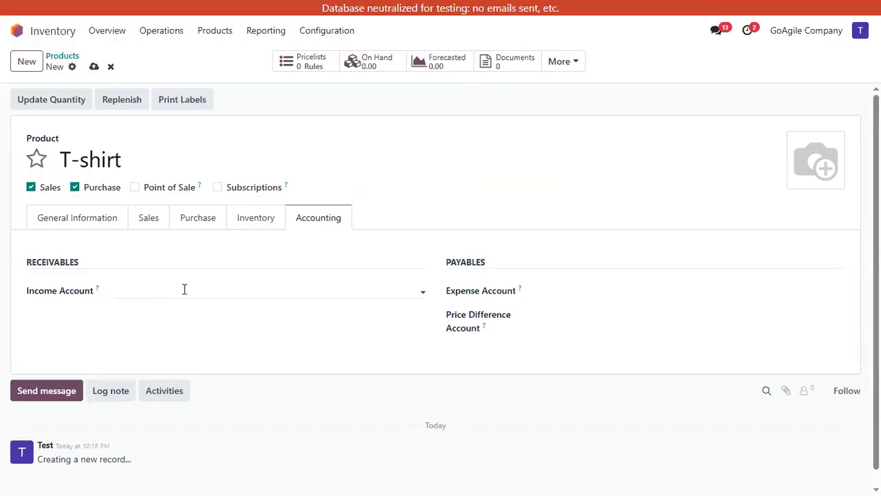
pyautogui.click(256, 222)
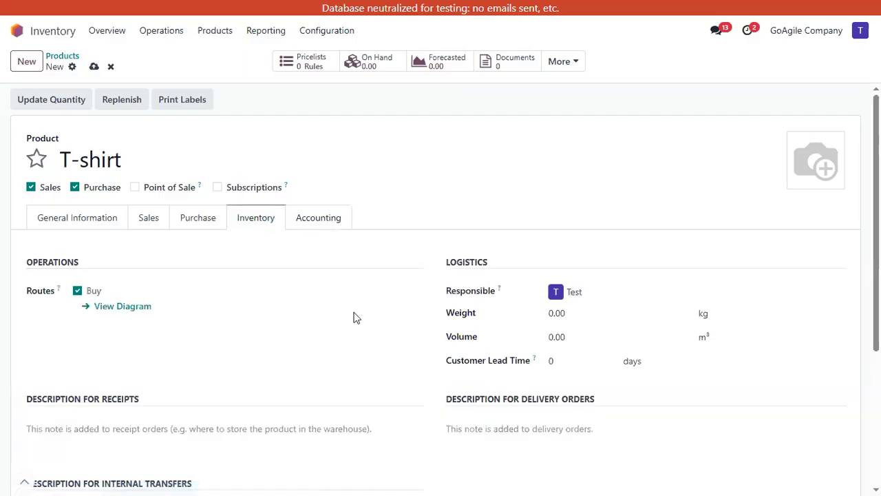
pyautogui.scroll(-1, 355, 317)
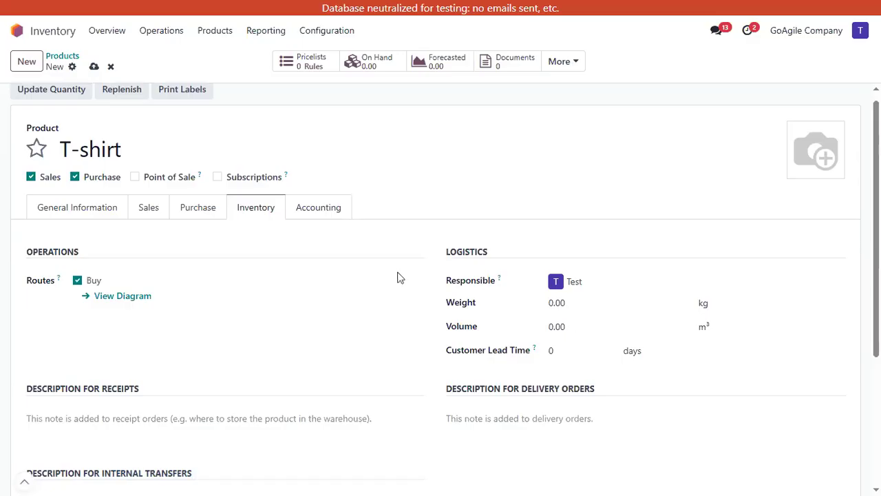
pyautogui.click(68, 216)
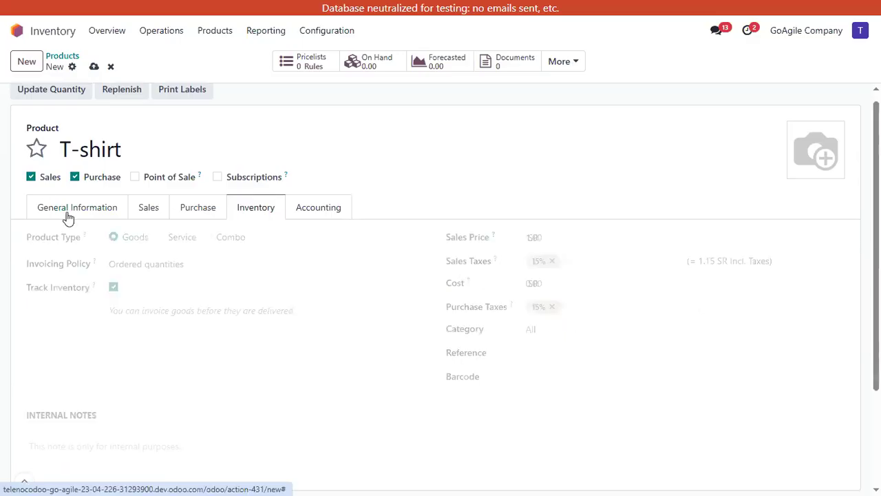
pyautogui.scroll(1, 83, 210)
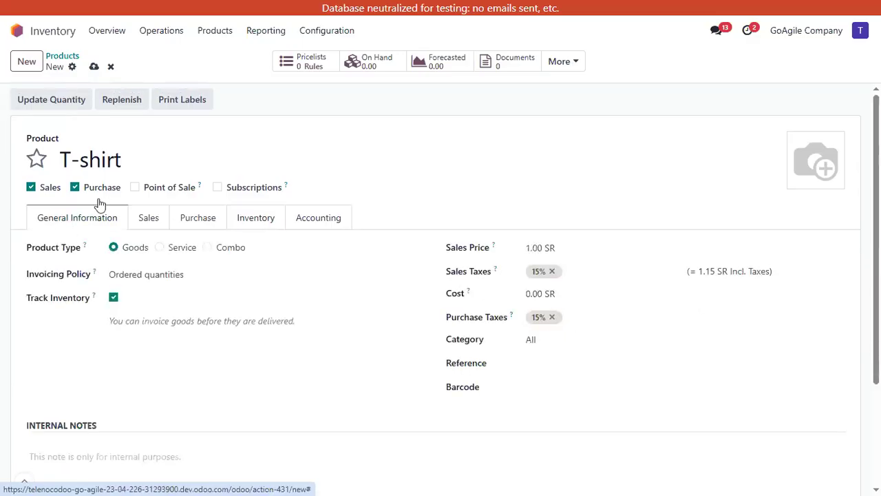
pyautogui.click(93, 67)
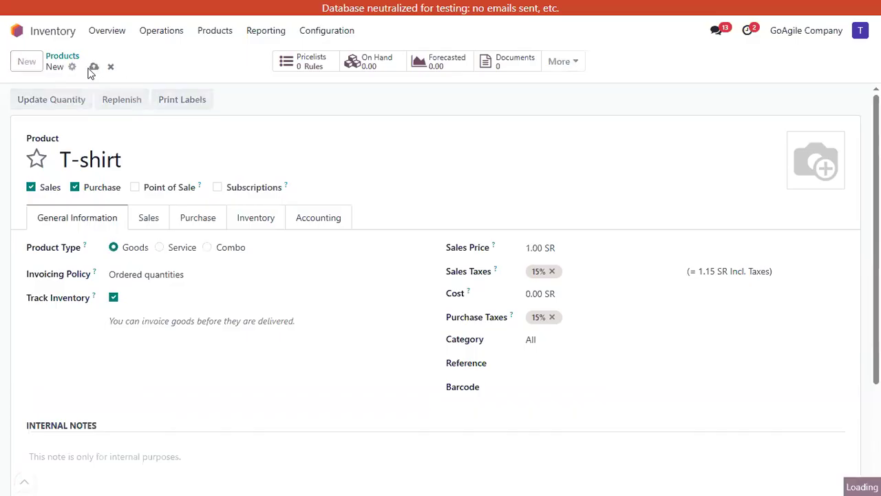
# - Create another product named Shirt and save it
pyautogui.click(26, 62)
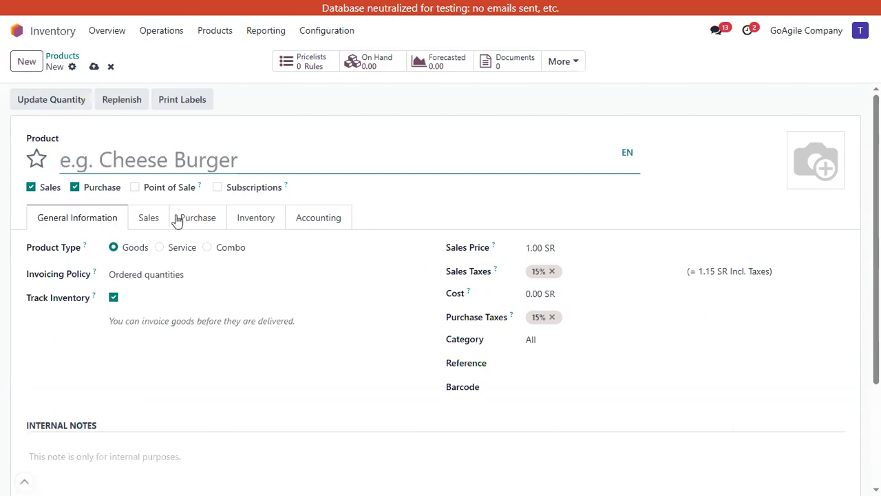
pyautogui.write('Shirt')
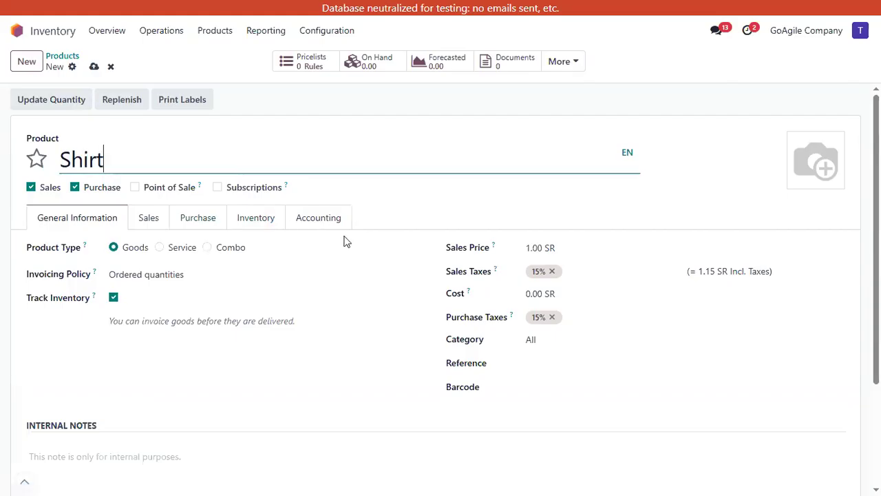
pyautogui.click(93, 66)
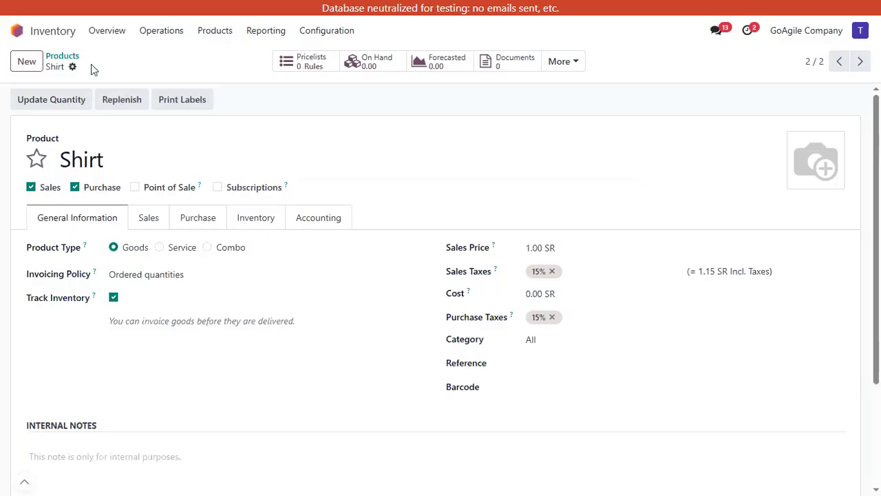
# - Switch to the Purchase app and start a new request for quotation with Golden Tech as the vendor
pyautogui.click(18, 33)
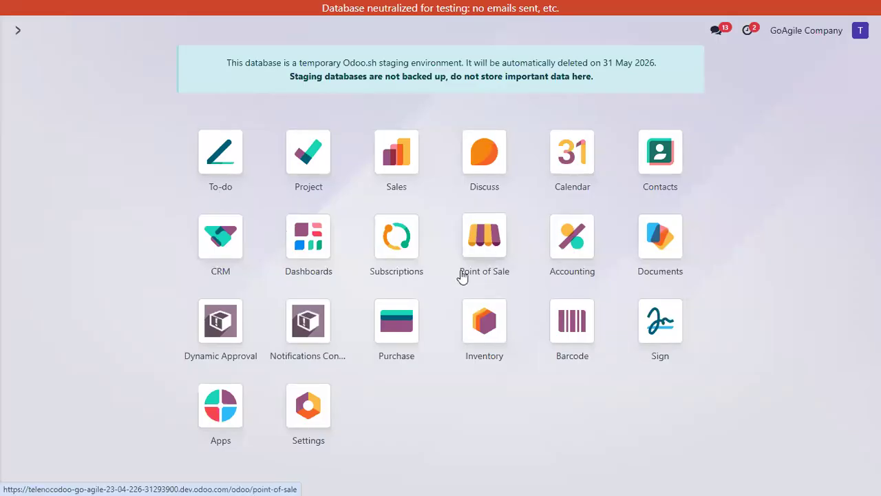
pyautogui.click(392, 328)
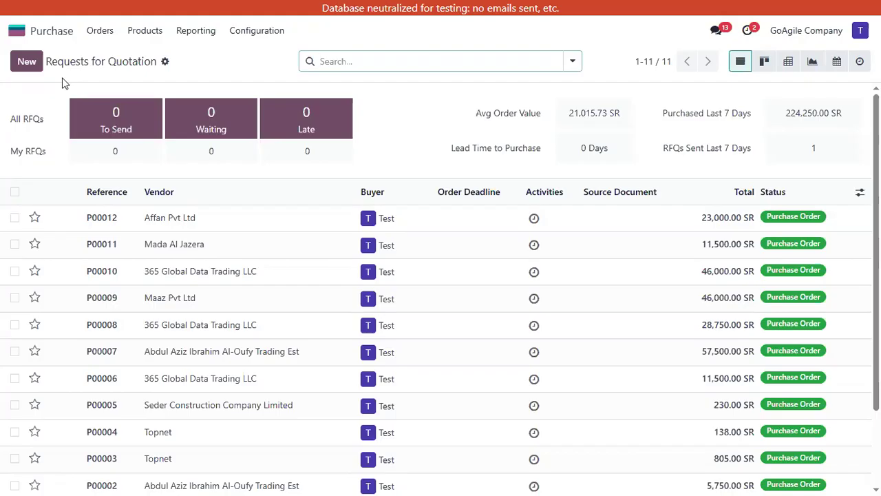
pyautogui.click(15, 63)
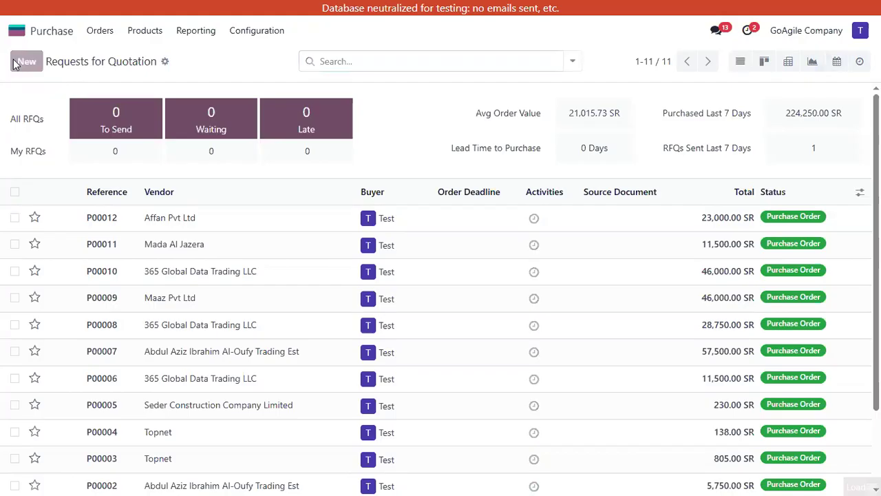
pyautogui.click(337, 184)
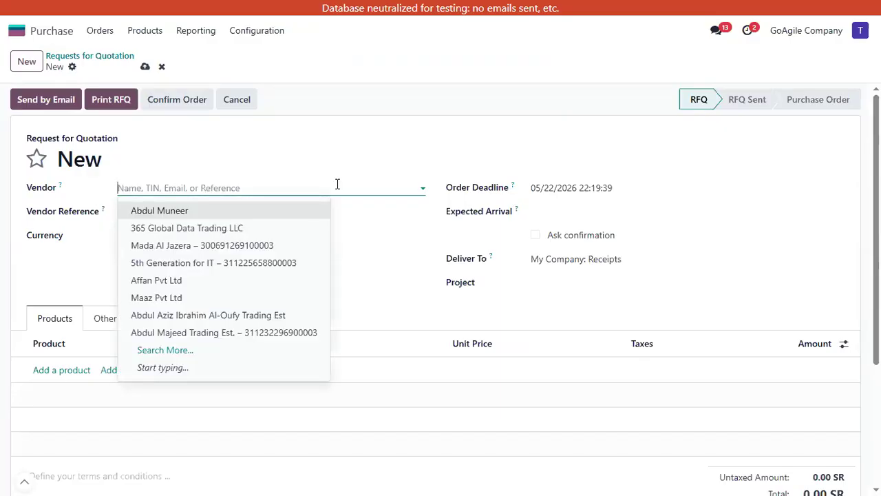
pyautogui.write('Gol')
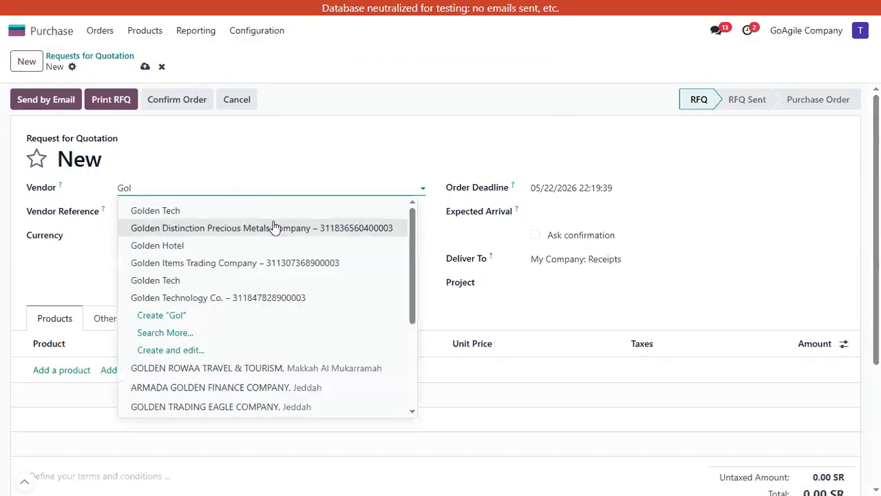
pyautogui.click(268, 210)
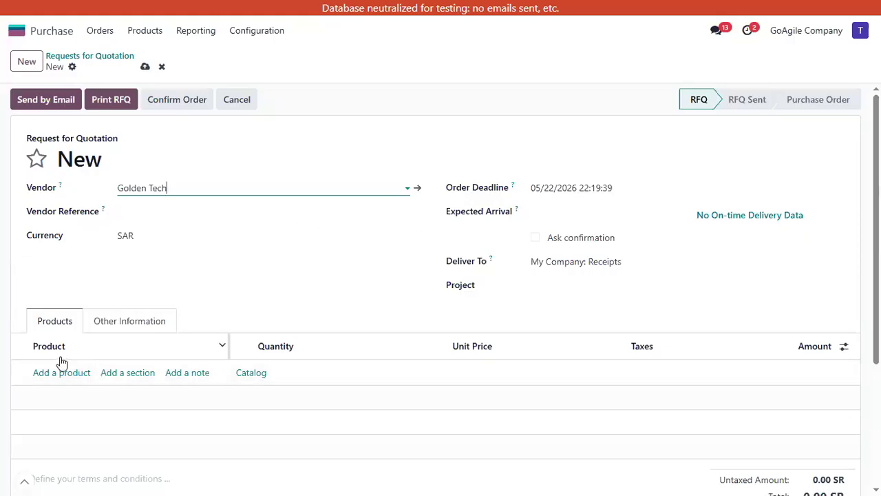
# - Add a T-shirt product line to the request for quotation with a quantity of 20 and a unit price of 100
pyautogui.scroll(-1, 60, 363)
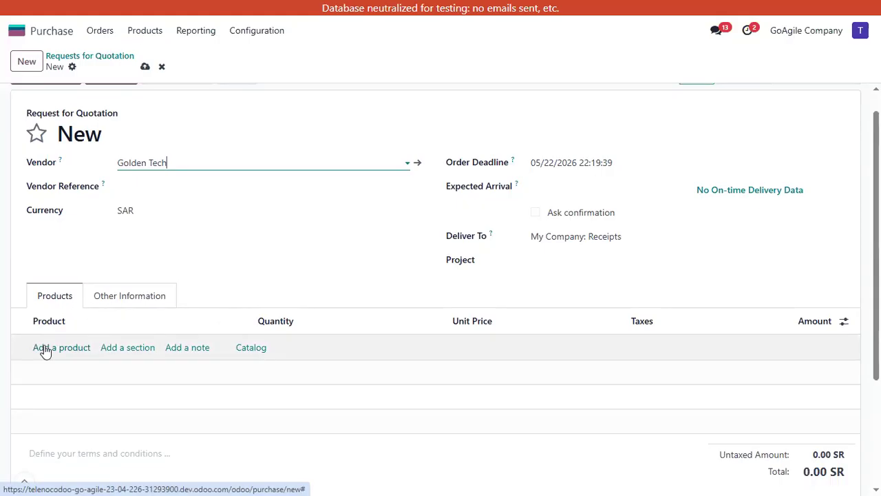
pyautogui.click(44, 350)
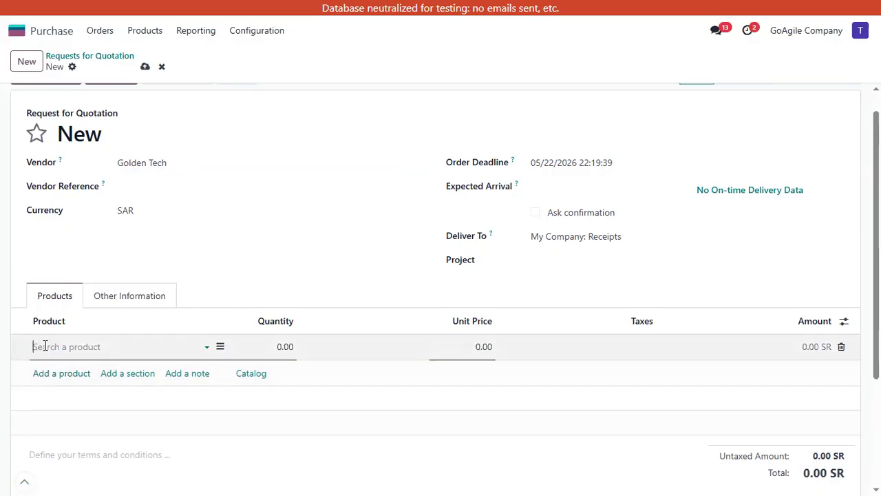
pyautogui.write('T-')
pyautogui.press('BackSpace')
pyautogui.press('BackSpace')
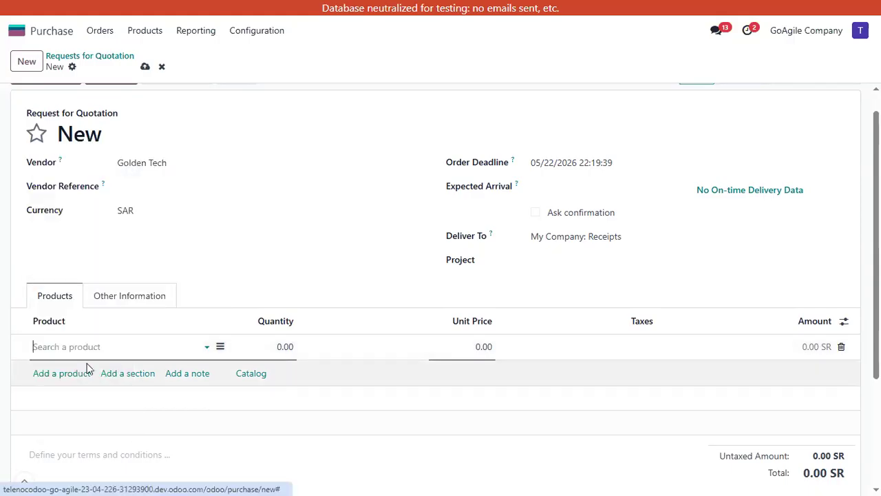
pyautogui.click(287, 346)
pyautogui.press('BackSpace')
pyautogui.write('20')
pyautogui.click(468, 343)
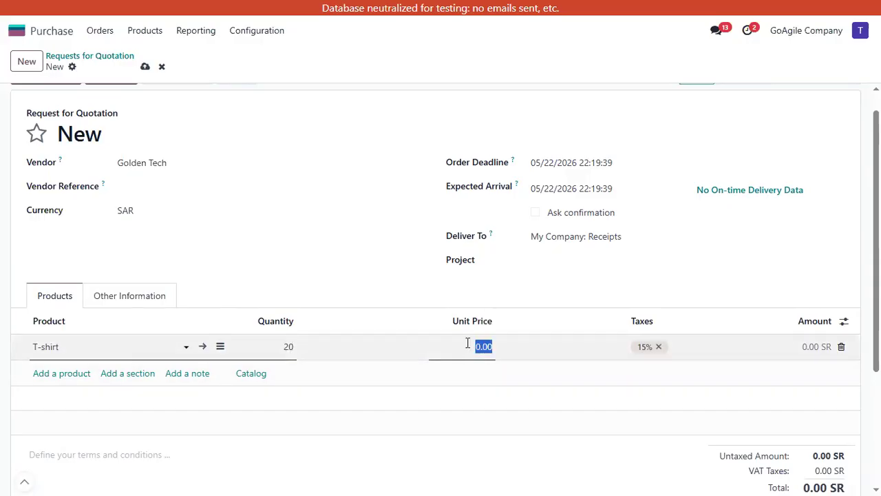
pyautogui.press('BackSpace')
pyautogui.write('100')
pyautogui.press('Tab')
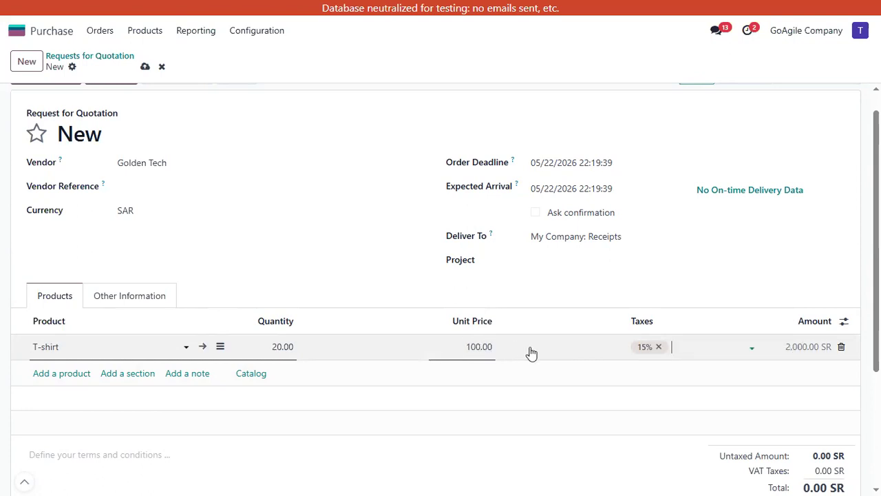
# - Check the quotation's totals, confirm it as a purchase order, and validate its receipt of the T-shirts
pyautogui.scroll(-1, 573, 354)
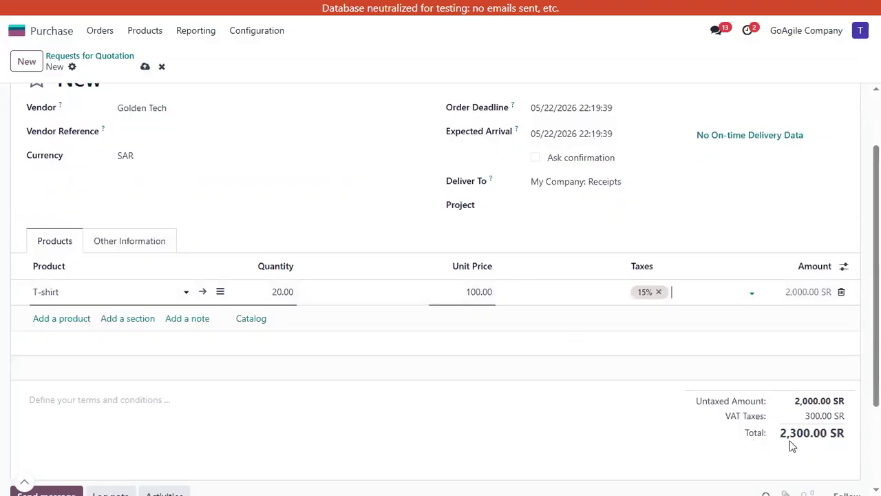
pyautogui.scroll(1, 706, 404)
pyautogui.scroll(1, 709, 406)
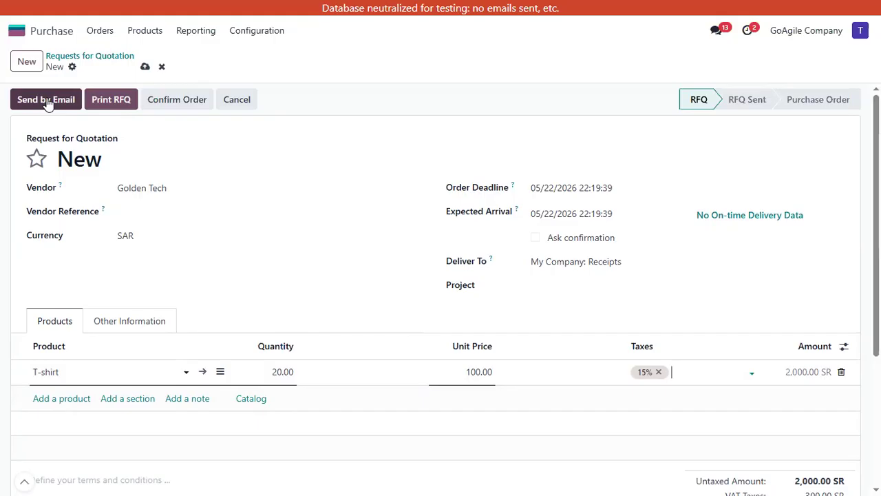
pyautogui.click(174, 103)
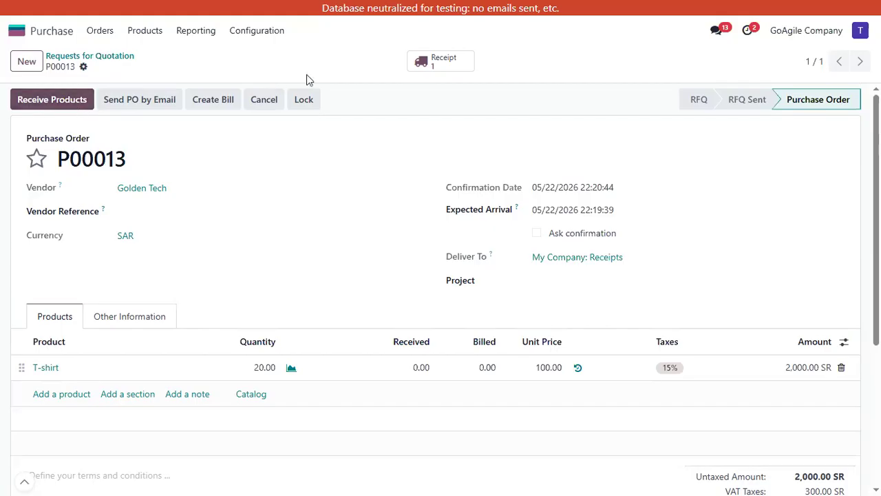
pyautogui.click(450, 72)
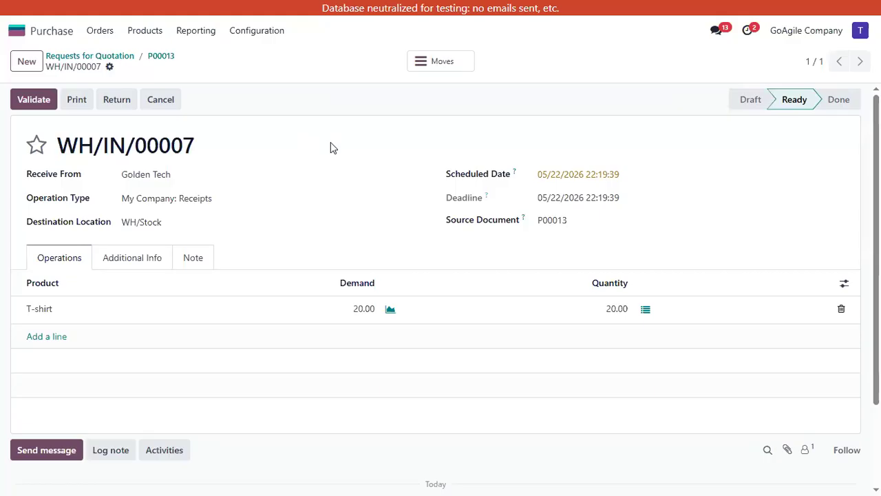
pyautogui.click(25, 101)
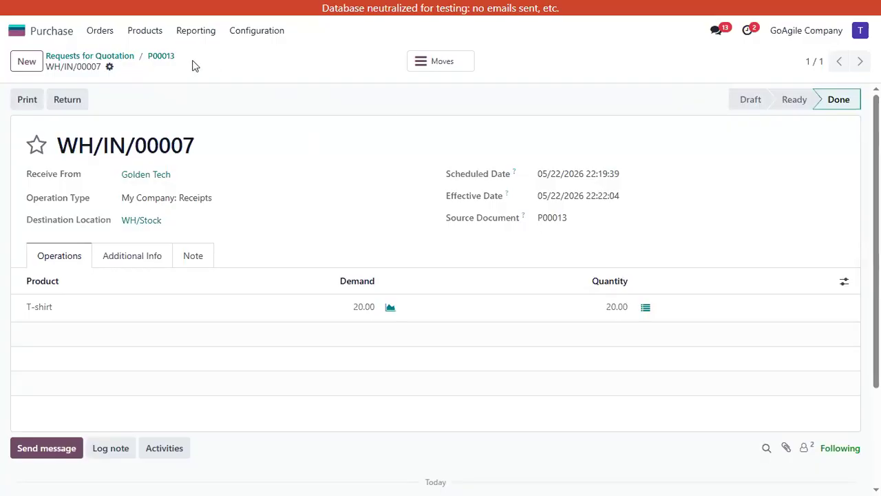
# - Reopen the Golden Tech purchase order from the requests for quotation and create a draft vendor bill from it
pyautogui.click(105, 60)
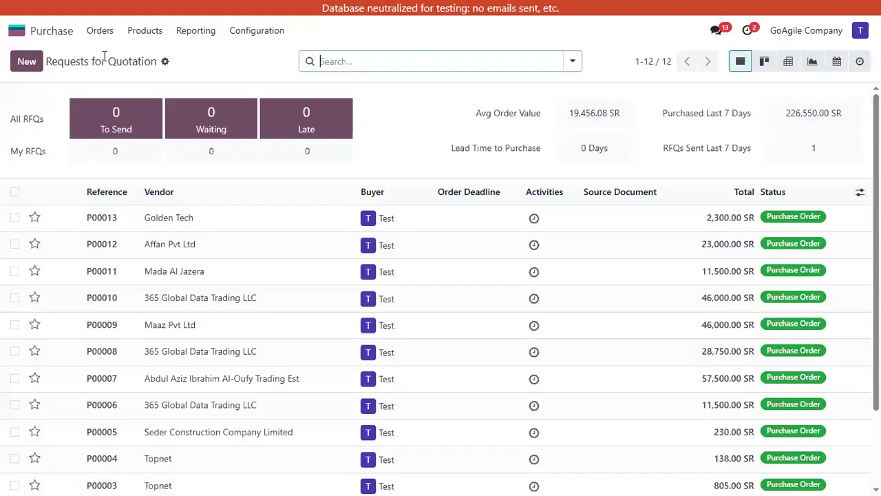
pyautogui.click(153, 222)
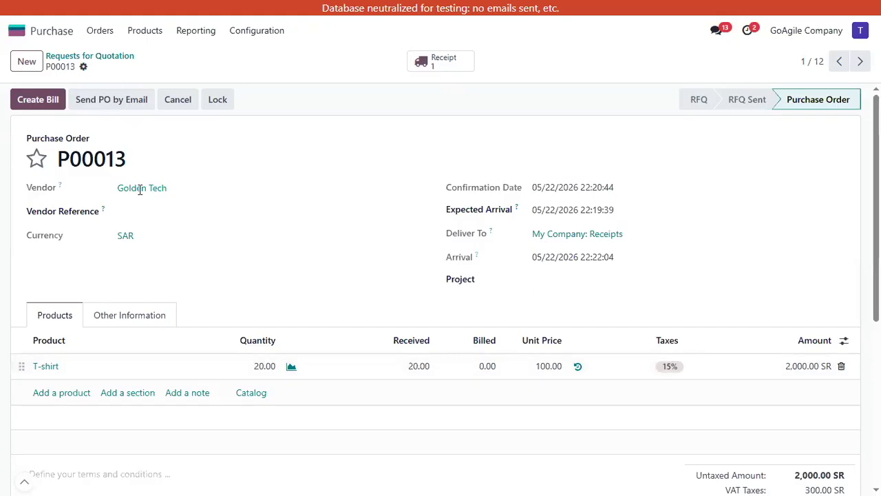
pyautogui.click(33, 105)
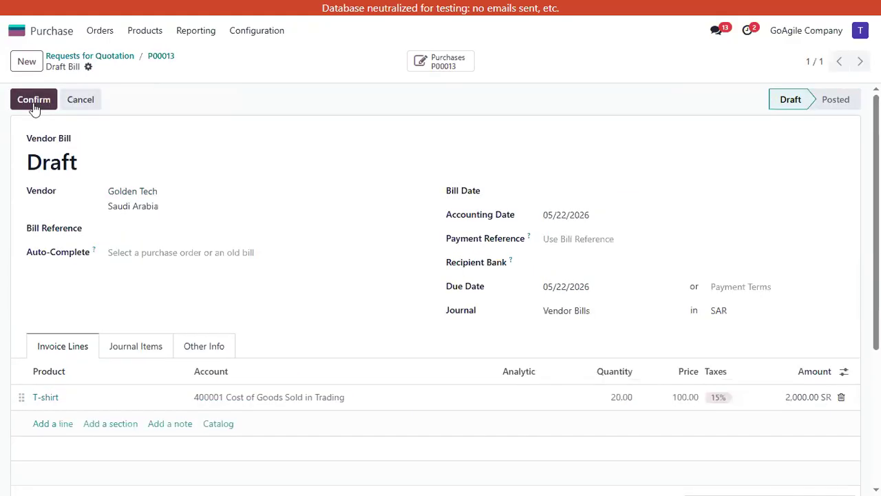
# - Set the draft vendor bill's date to 05/22/2026 and confirm the bill
pyautogui.click(559, 196)
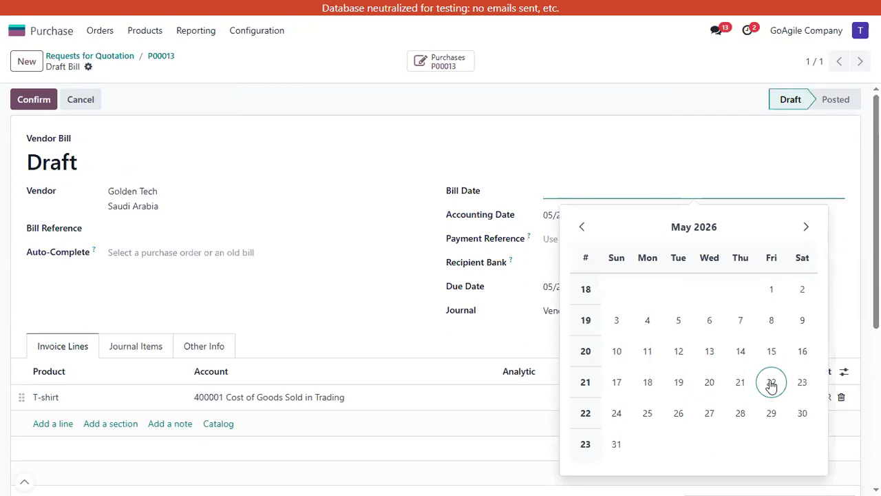
pyautogui.click(771, 383)
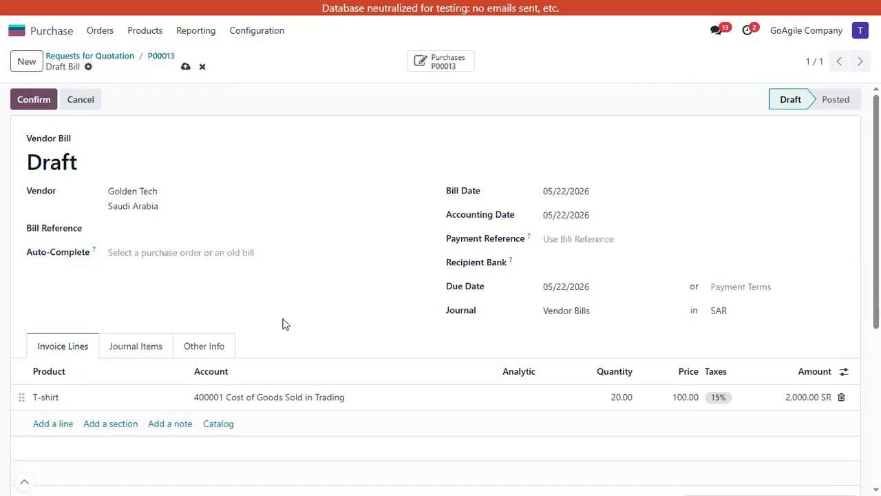
pyautogui.click(51, 101)
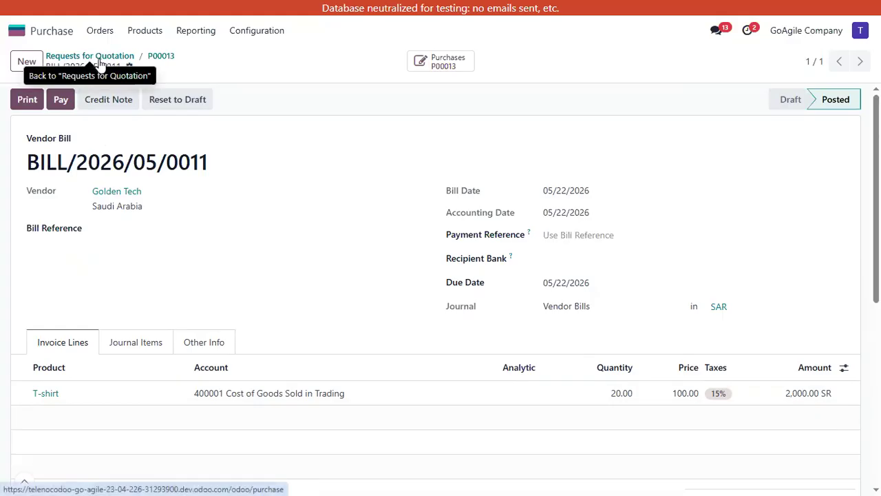
# - Switch to the Accounting app and open the Partner Ledger report
pyautogui.click(61, 41)
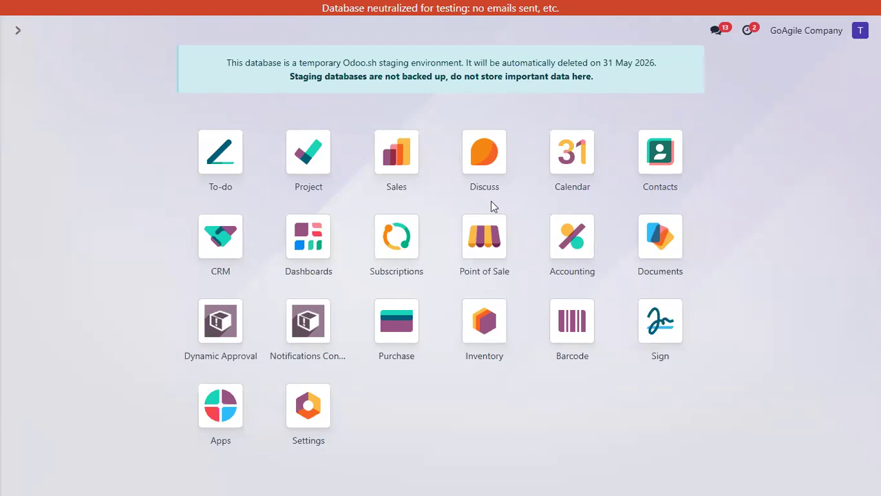
pyautogui.click(572, 240)
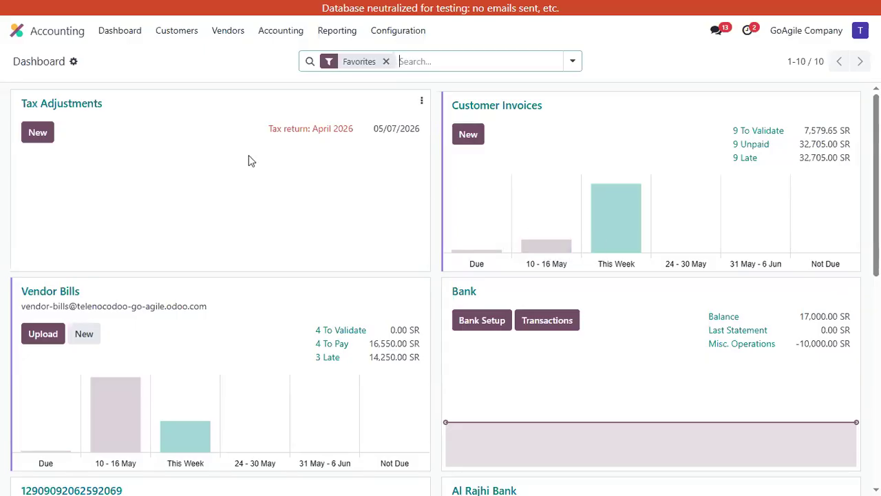
pyautogui.click(318, 35)
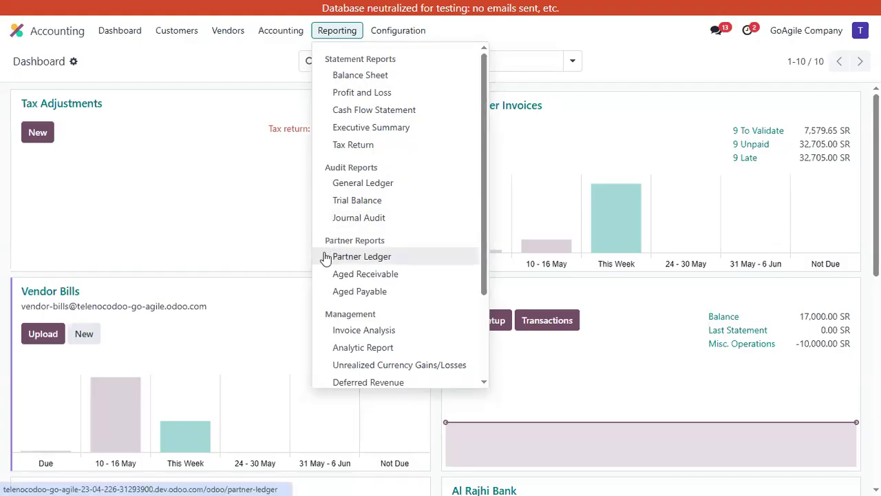
pyautogui.click(382, 260)
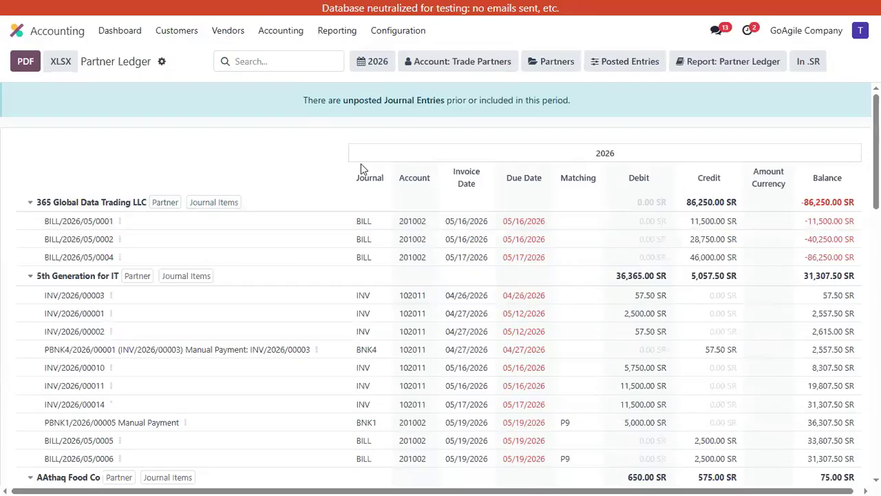
# - Open the Aged Payable report and filter it to the partner Golden Tech to examine the amount owed
pyautogui.click(336, 32)
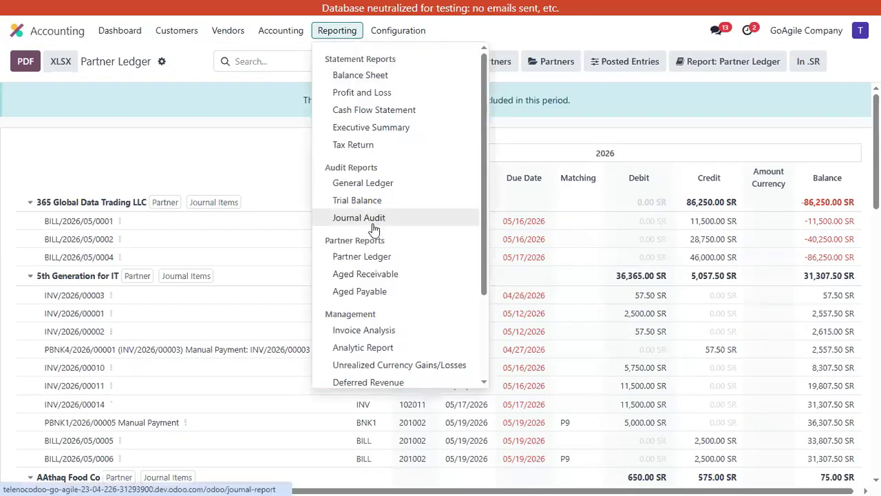
pyautogui.click(351, 292)
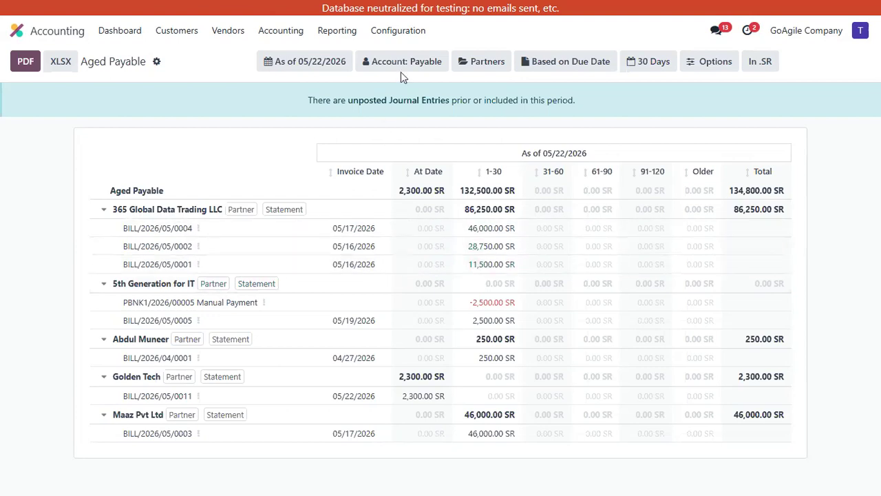
pyautogui.click(493, 63)
pyautogui.click(535, 87)
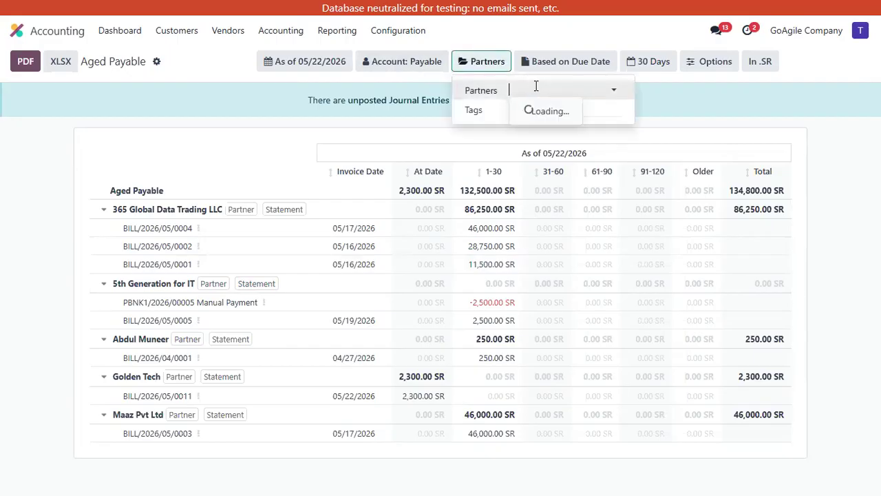
pyautogui.write('gold')
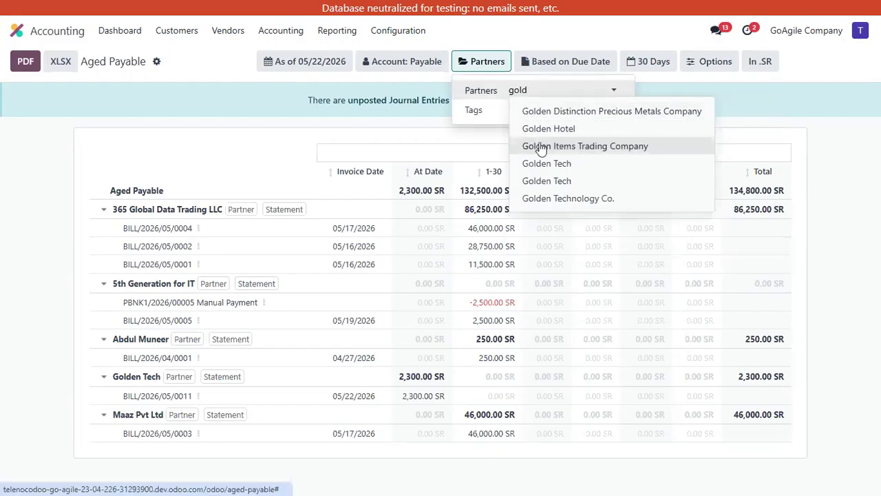
pyautogui.click(537, 165)
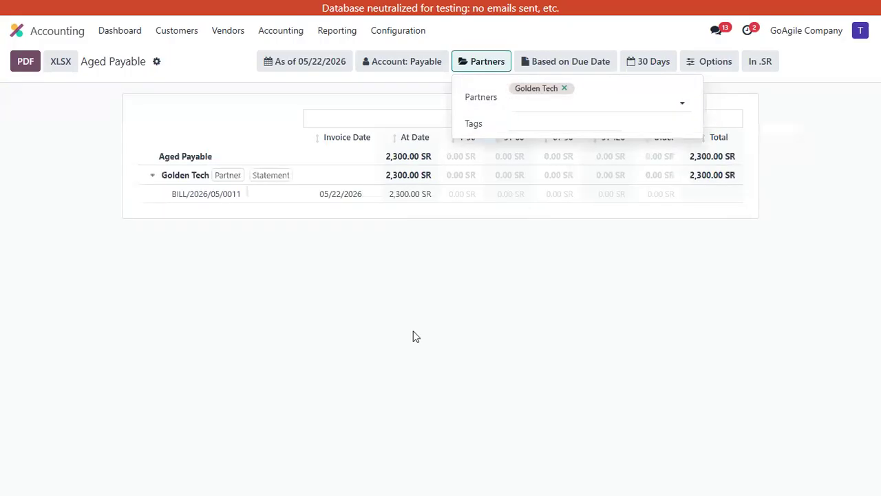
pyautogui.click(414, 330)
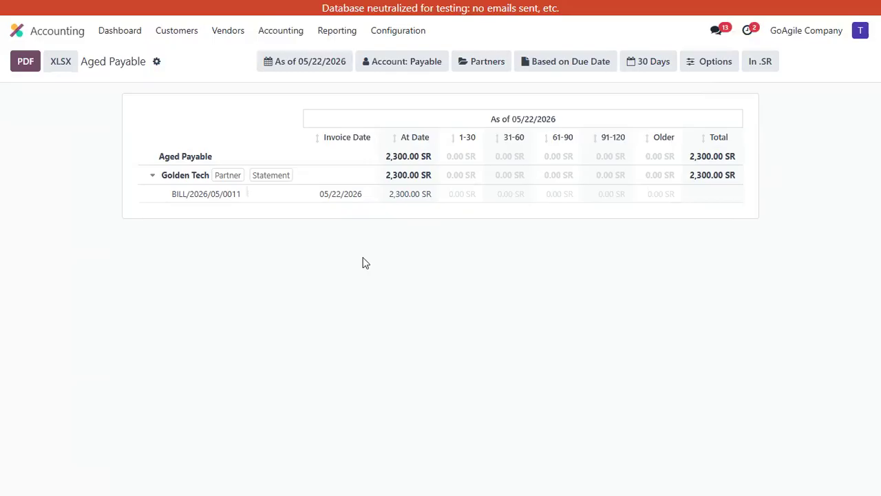
# - Switch back to the Purchase app and open the vendor bill linked to the Golden Tech purchase order
pyautogui.click(43, 33)
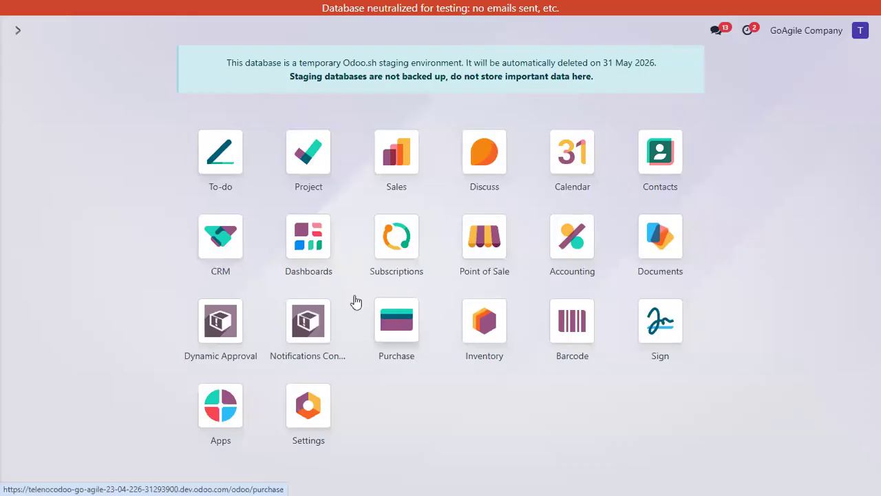
pyautogui.click(402, 311)
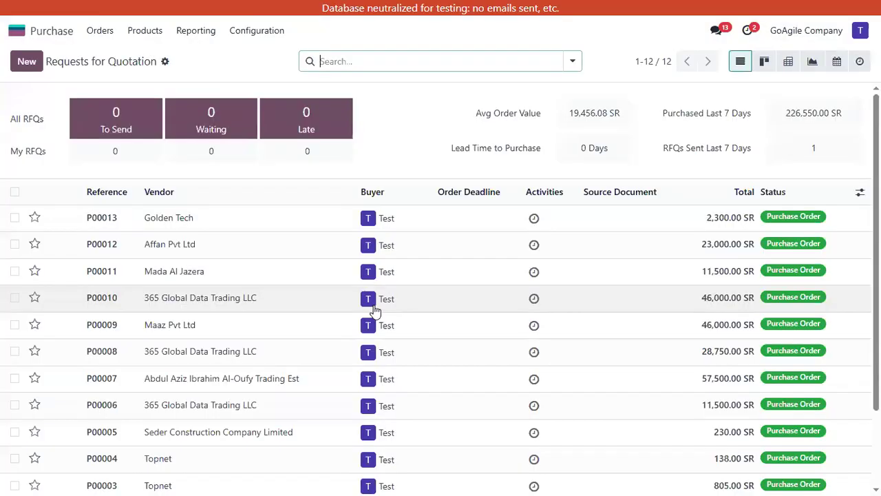
pyautogui.click(178, 220)
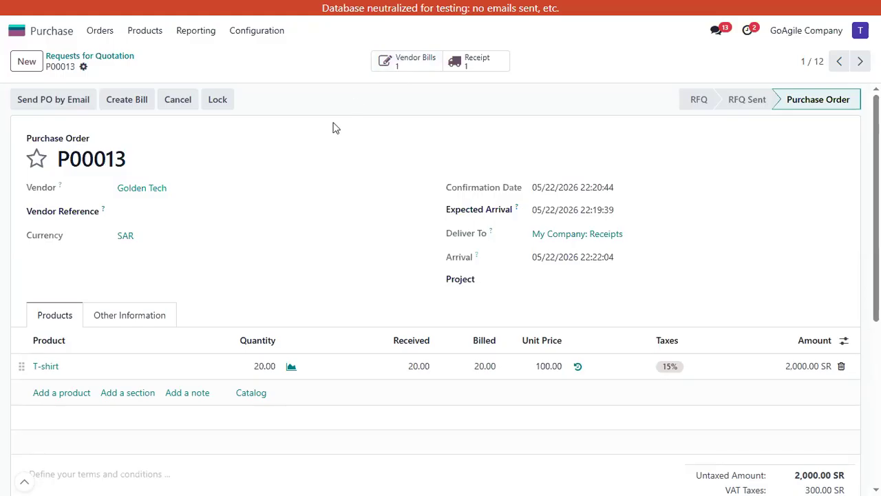
pyautogui.click(409, 62)
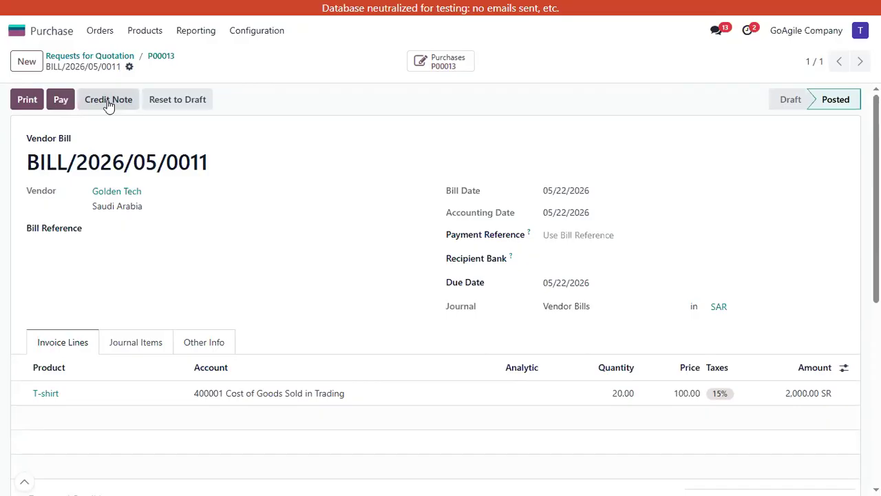
# - Register a partial payment of 1,500 SR on the Golden Tech bill from the Al Rajhi Bank journal, keeping the payment difference open
pyautogui.click(61, 100)
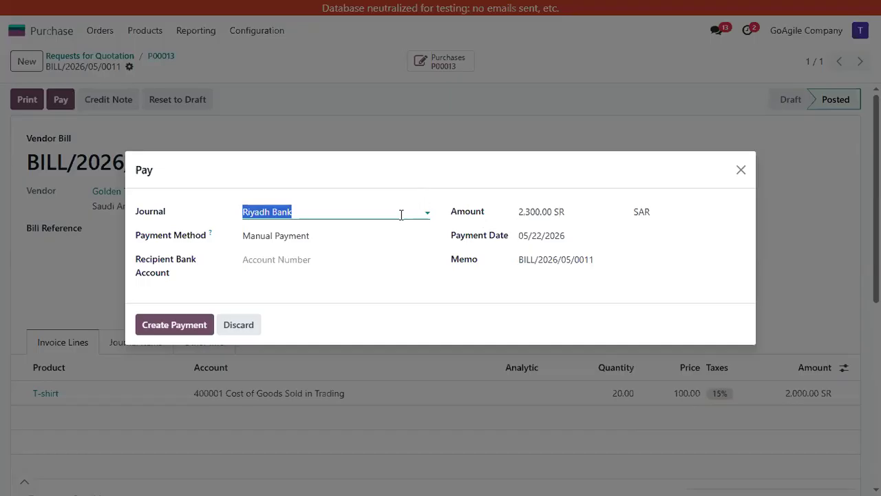
pyautogui.click(579, 212)
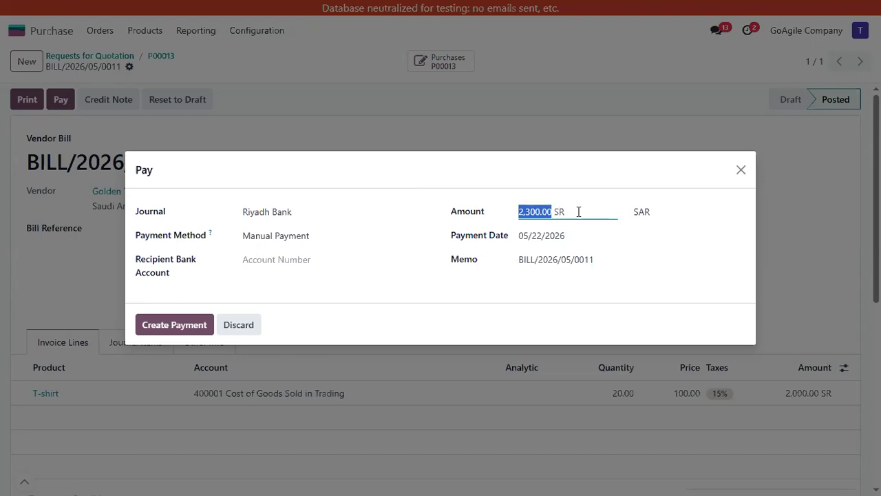
pyautogui.press('BackSpace')
pyautogui.write('1500')
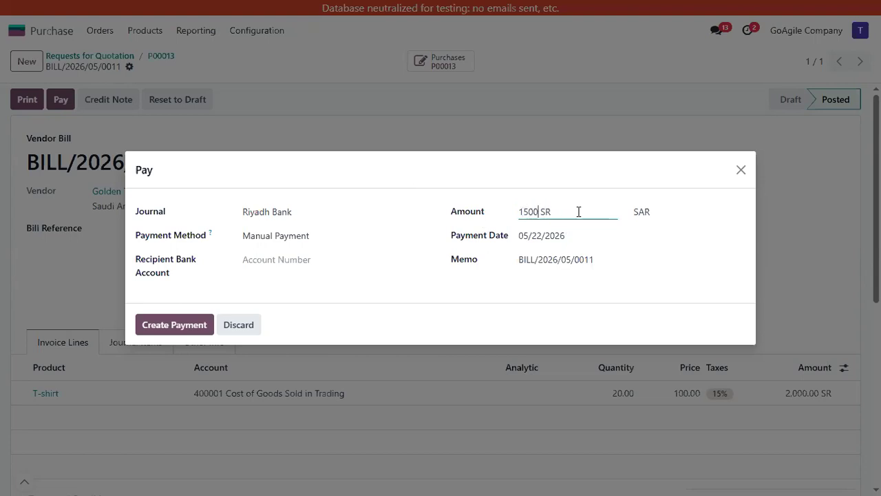
pyautogui.click(412, 213)
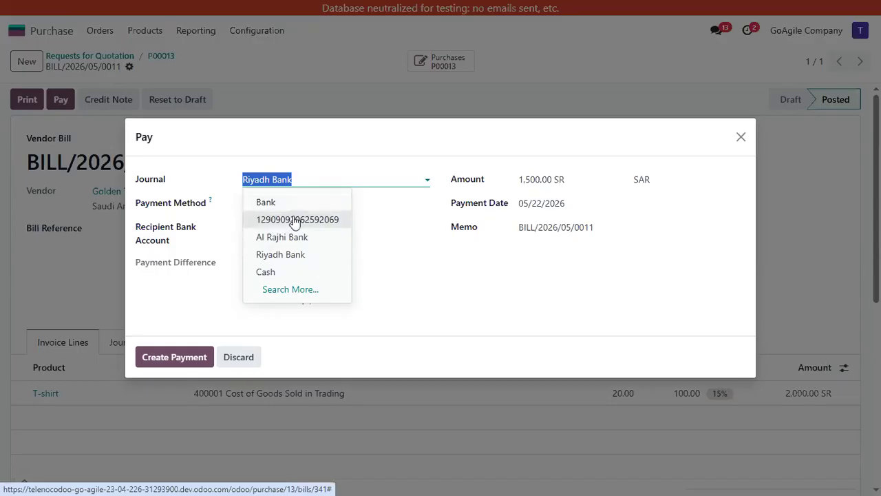
pyautogui.click(292, 237)
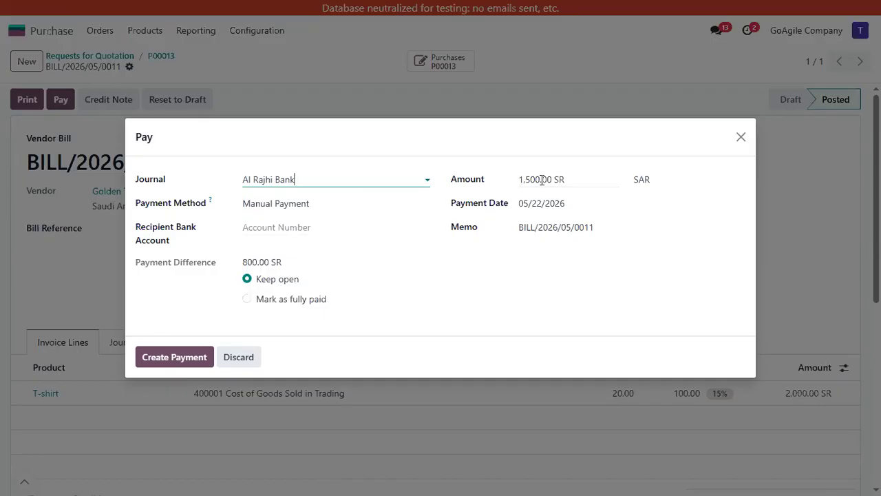
pyautogui.click(247, 281)
pyautogui.click(174, 357)
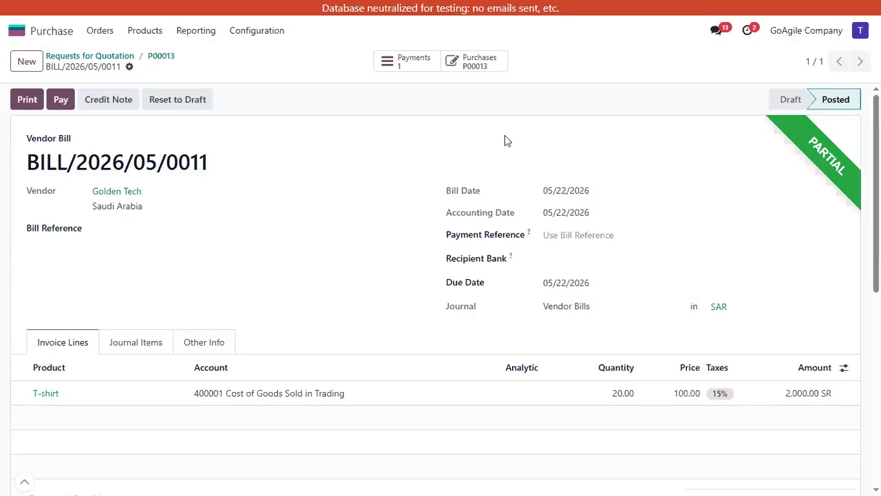
# - Pay the remaining 800 SR of the Golden Tech bill through the Cash journal
pyautogui.click(64, 100)
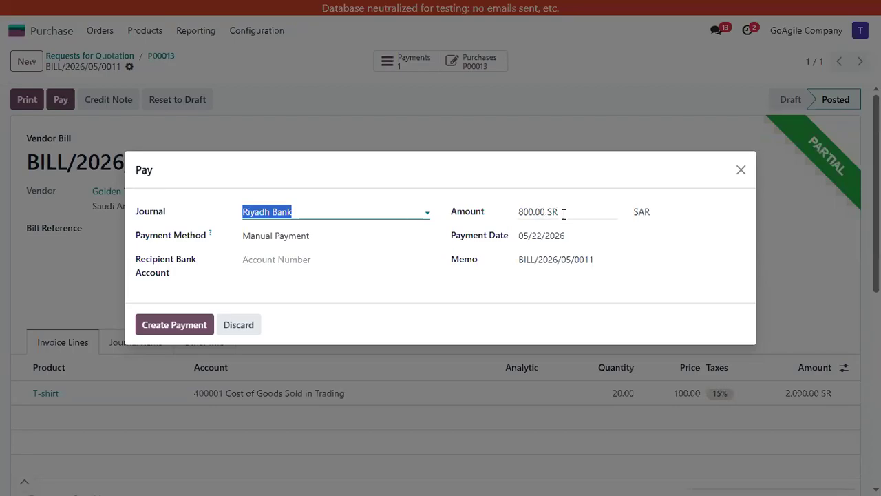
pyautogui.click(428, 212)
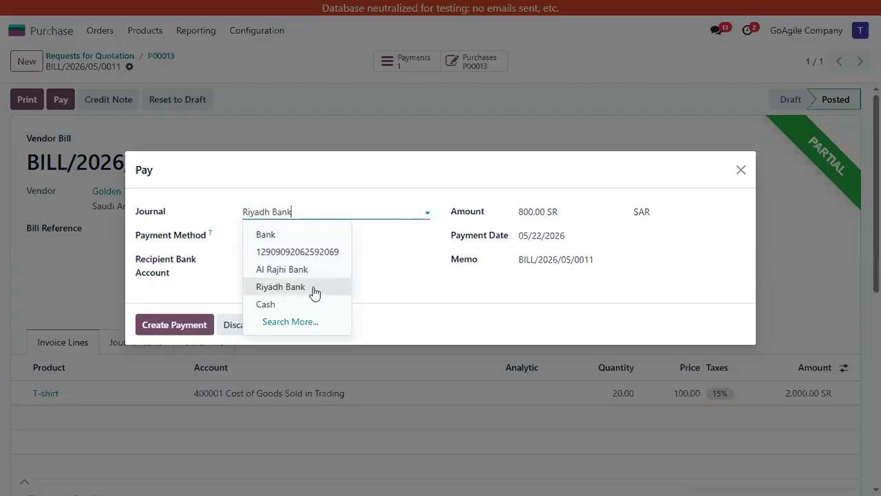
pyautogui.click(310, 304)
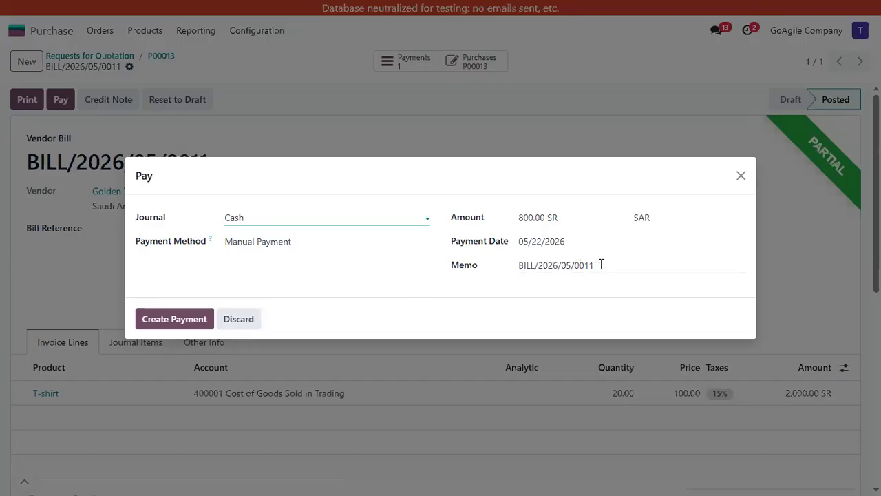
pyautogui.click(172, 319)
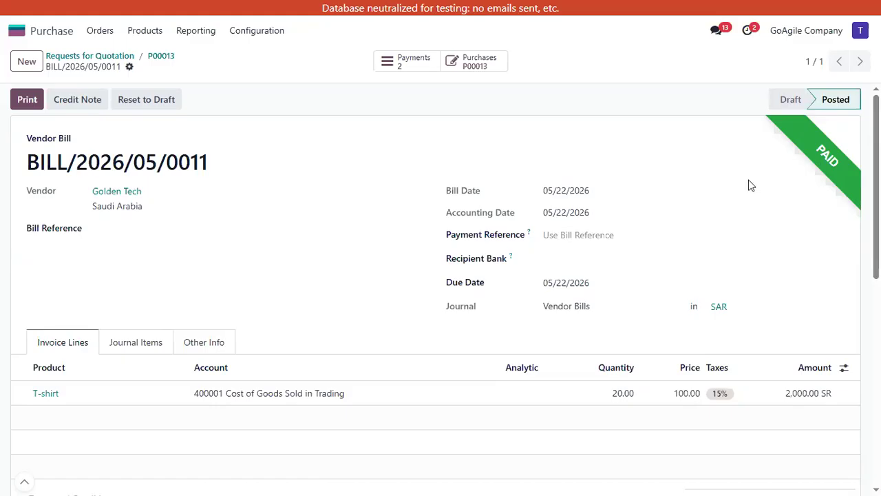
# - Switch to the Accounting app and check Golden Tech's outstanding balance in the Aged Payable report
pyautogui.click(59, 57)
pyautogui.click(35, 33)
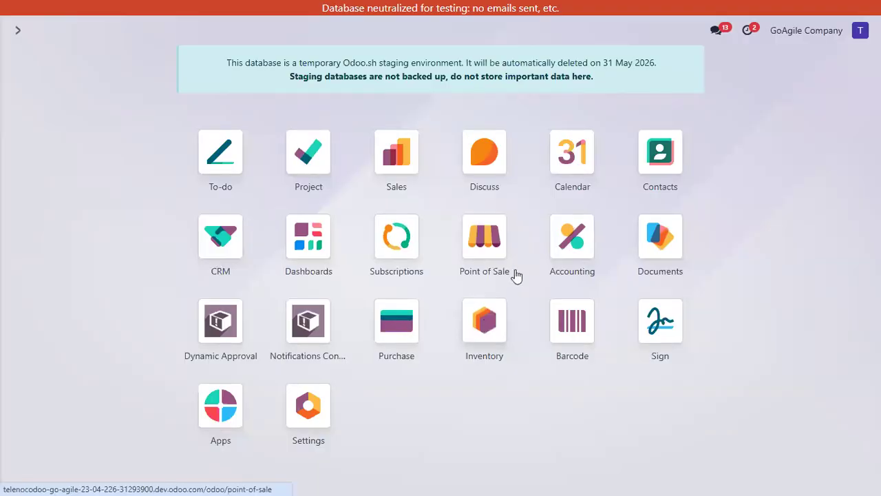
pyautogui.click(569, 254)
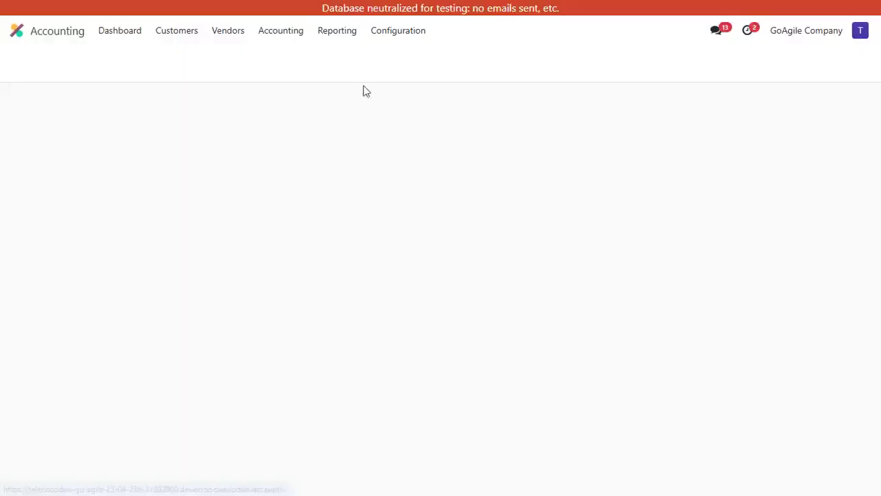
pyautogui.click(325, 30)
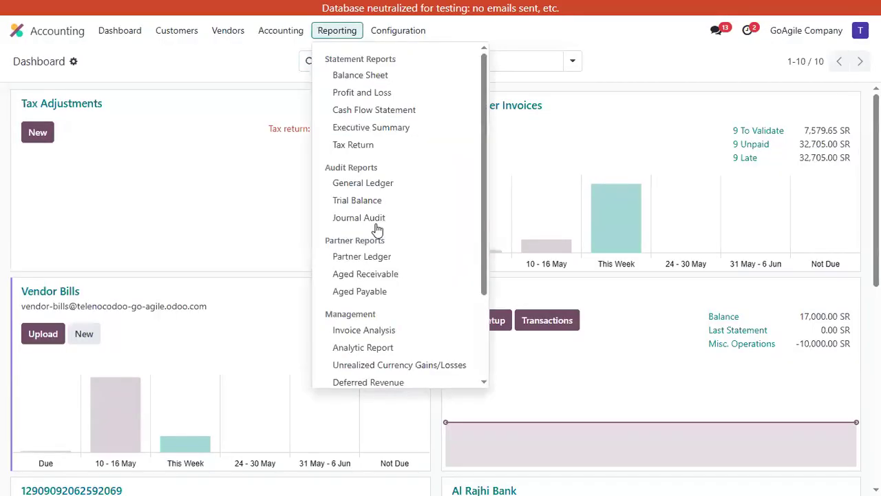
pyautogui.click(378, 293)
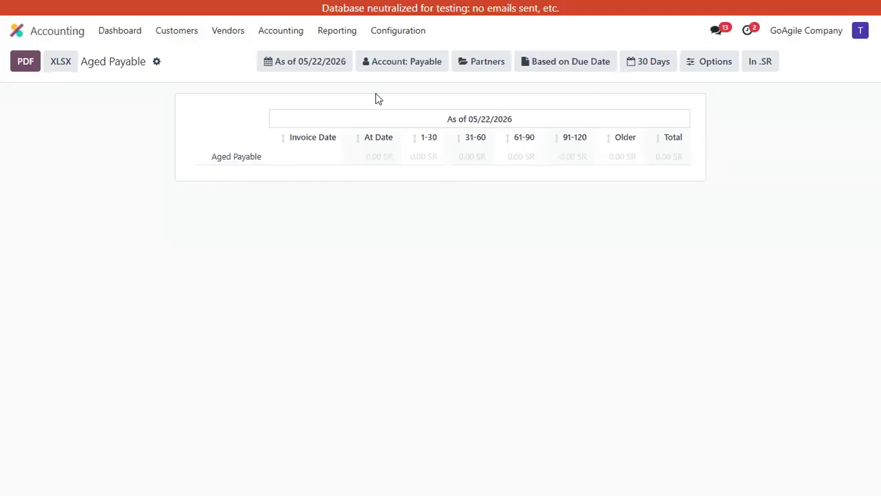
pyautogui.click(487, 69)
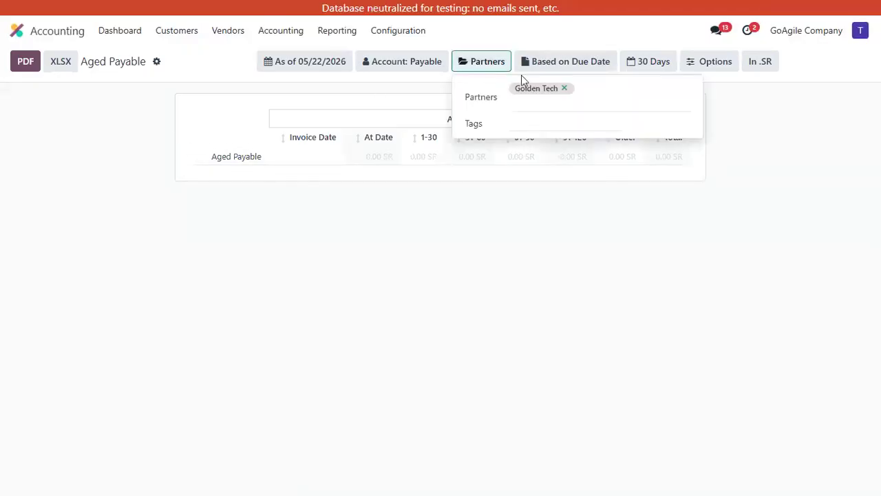
pyautogui.click(485, 205)
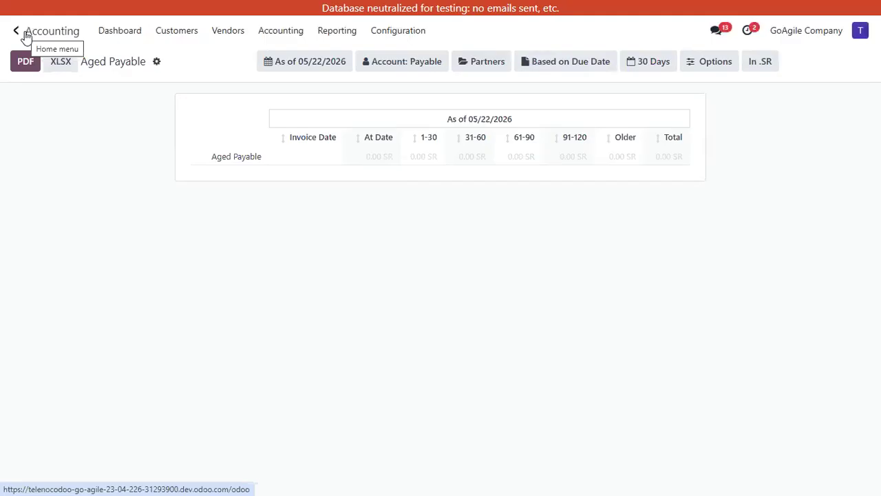
pyautogui.click(25, 34)
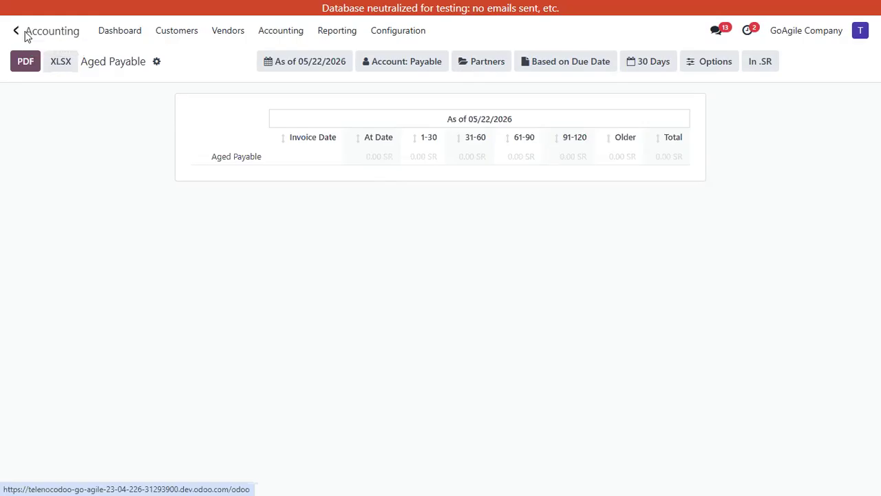